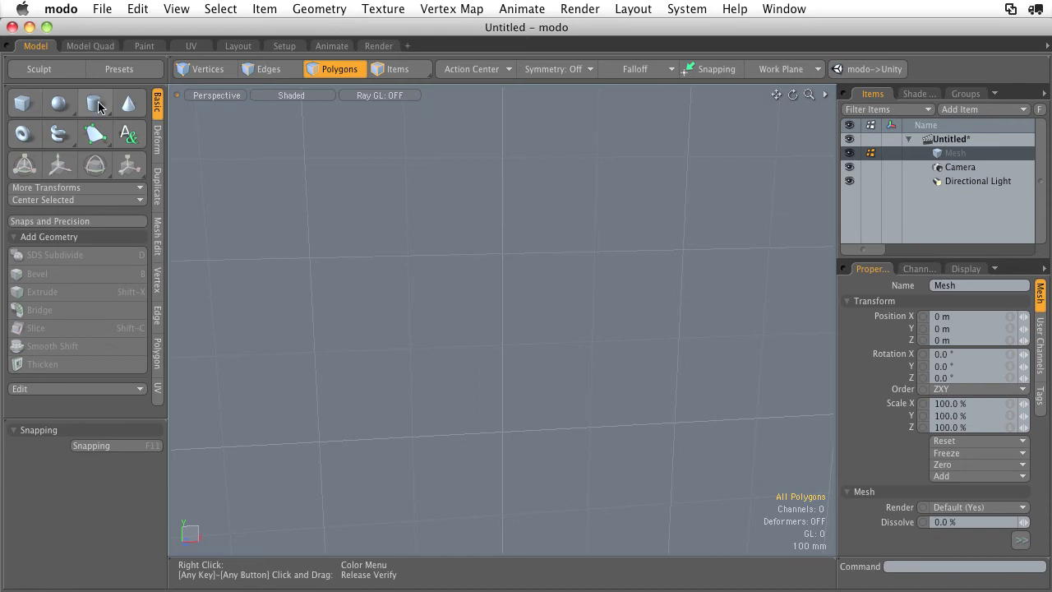
Step: Draw a flat Cube primitive rectangle about 4.14 m wide and 2.54 m high in the XY plane
click(25, 104)
alt+drag(568, 259, 450, 239)
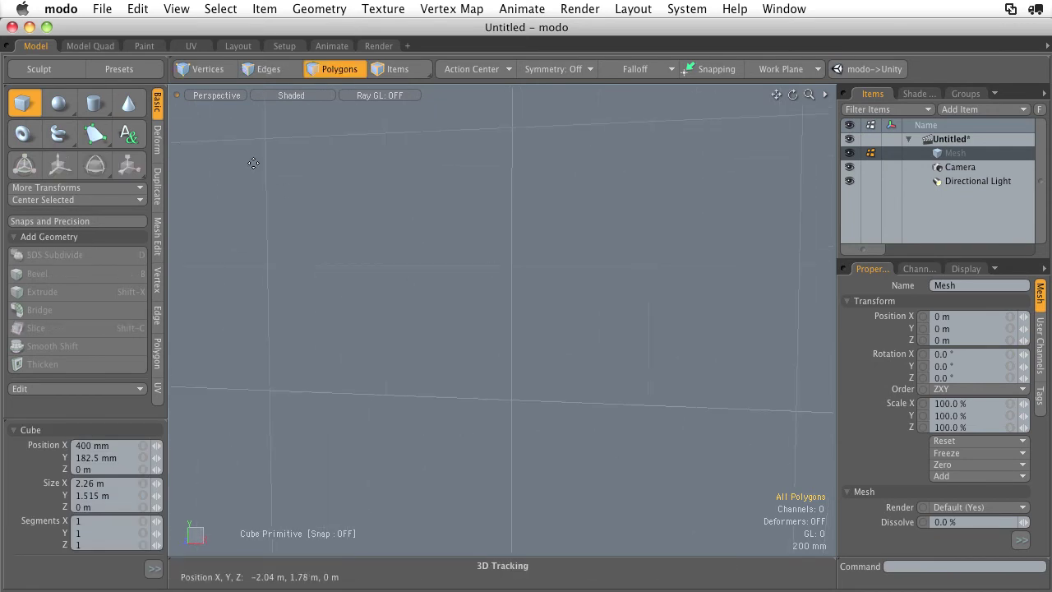
mouse_move(321, 157)
mouse_down()
mouse_move(803, 174)
mouse_move(765, 501)
mouse_move(775, 498)
mouse_move(576, 451)
mouse_move(785, 493)
mouse_move(785, 503)
mouse_up()
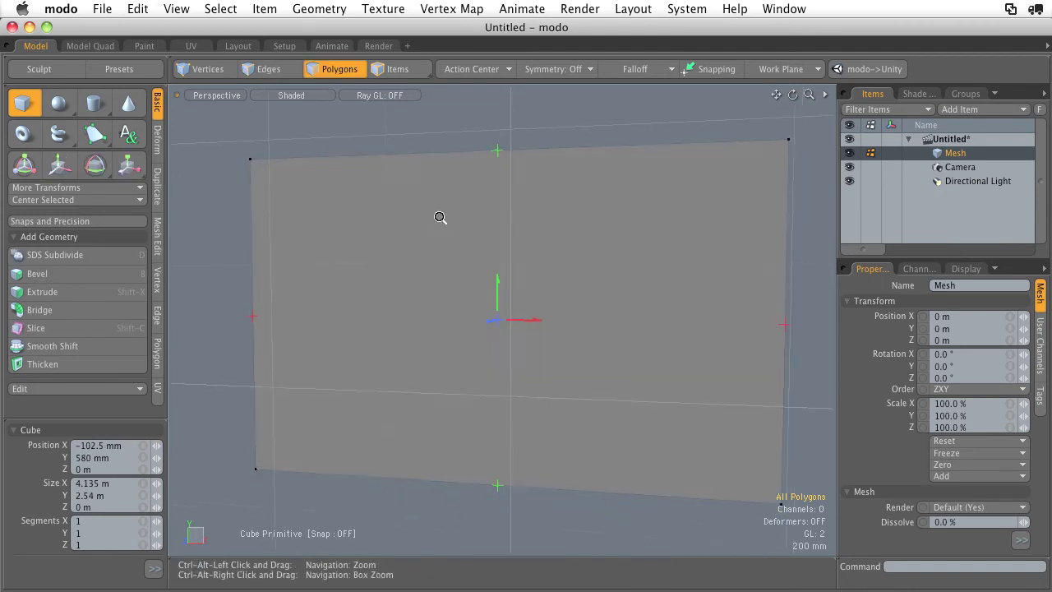
mouse_move(439, 217)
alt+mouse_down()
mouse_move(428, 211)
mouse_move(435, 206)
alt+mouse_up()
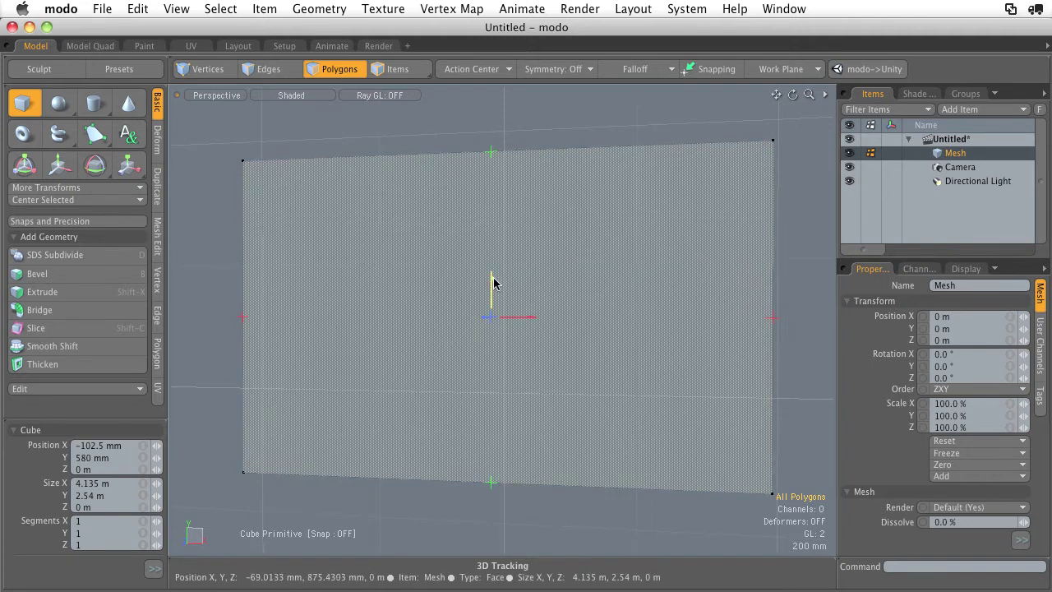
Step: Lower the flat rectangle slightly and shrink it to about 3.78 m wide and 2.2 m high
mouse_move(493, 282)
mouse_down()
mouse_move(493, 250)
mouse_move(494, 292)
mouse_up()
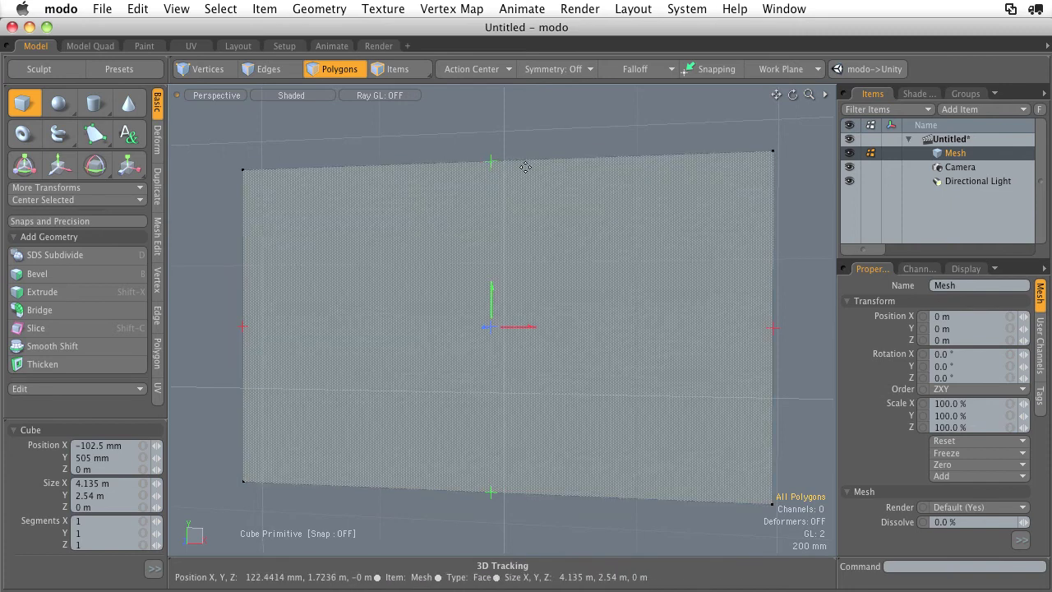
drag(489, 168, 490, 211)
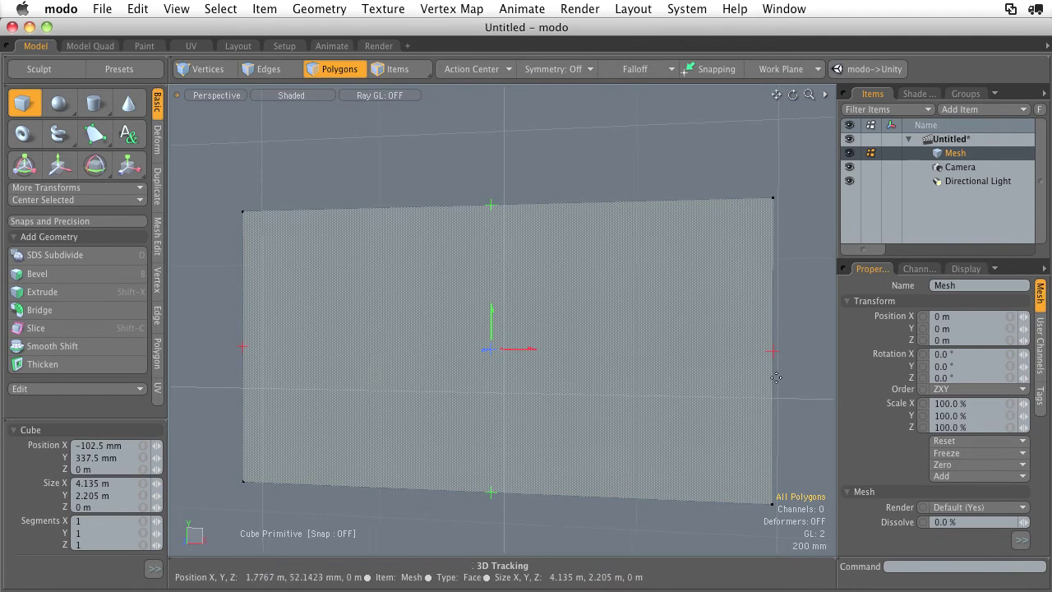
drag(772, 351, 739, 350)
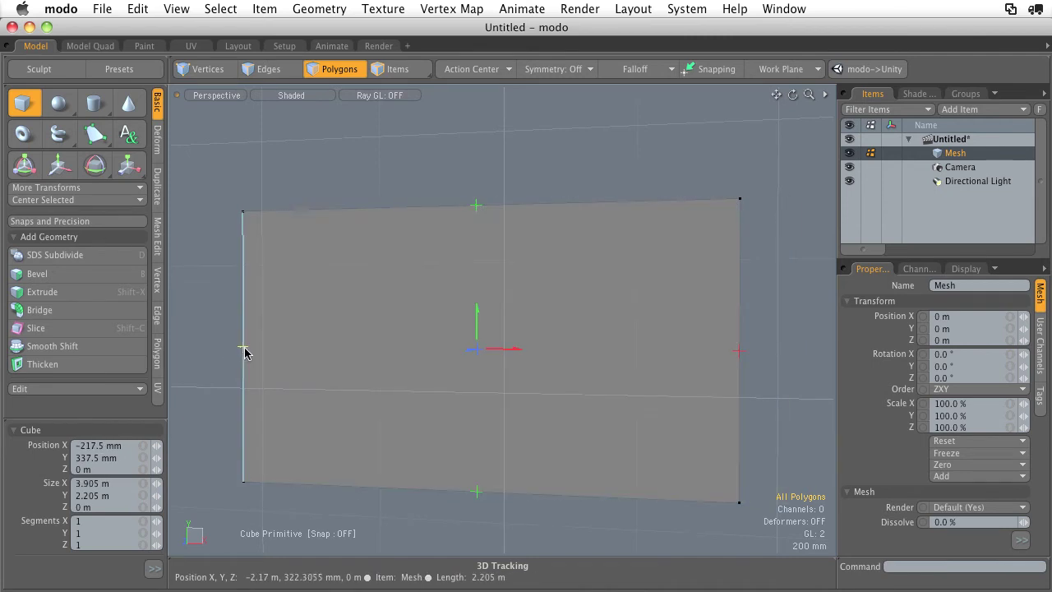
mouse_move(245, 351)
mouse_down()
mouse_move(442, 350)
mouse_move(230, 348)
mouse_move(257, 346)
mouse_up()
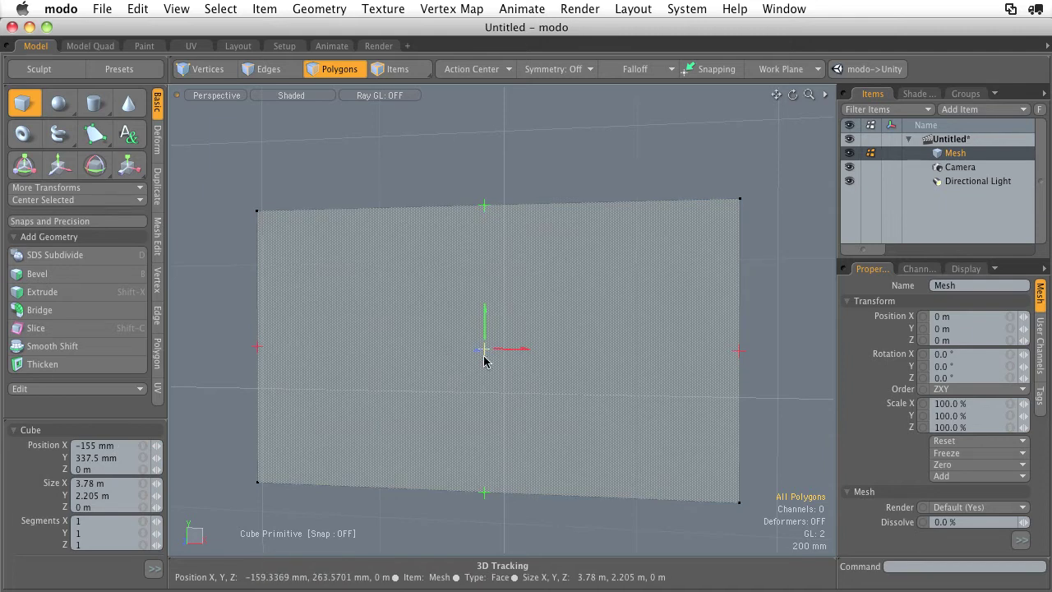
Step: Pull the rectangle into a box about 2.67 m deep and widen it to about 4.08 m
alt+drag(485, 359, 453, 369)
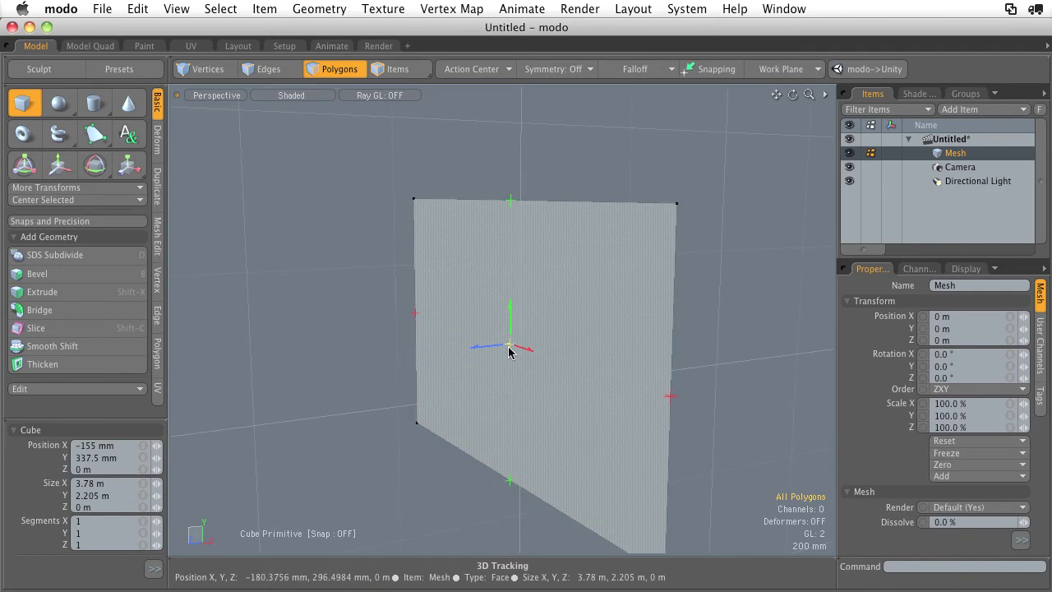
drag(509, 351, 453, 336)
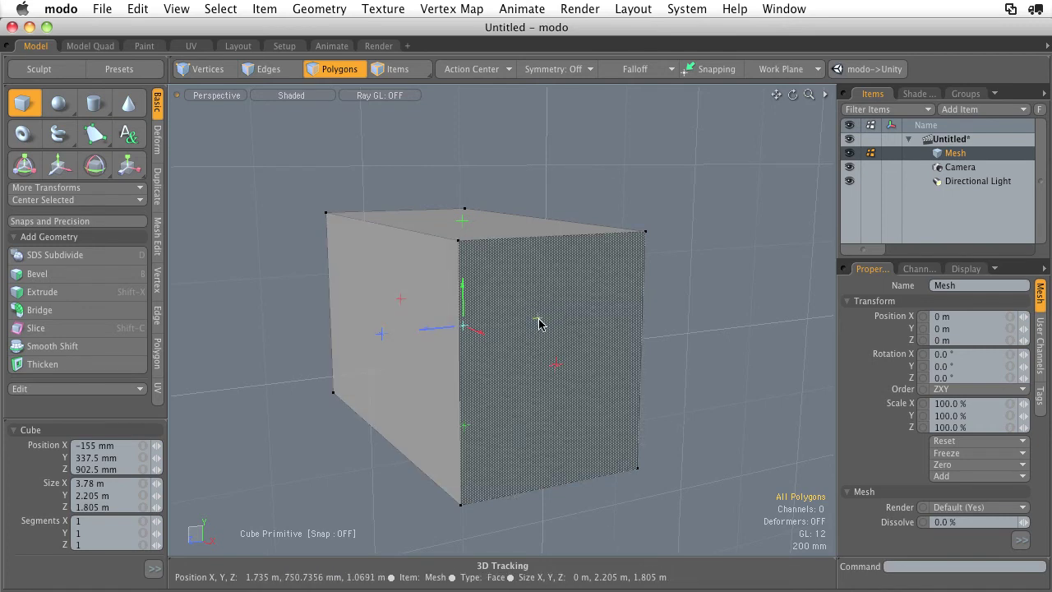
drag(538, 323, 593, 312)
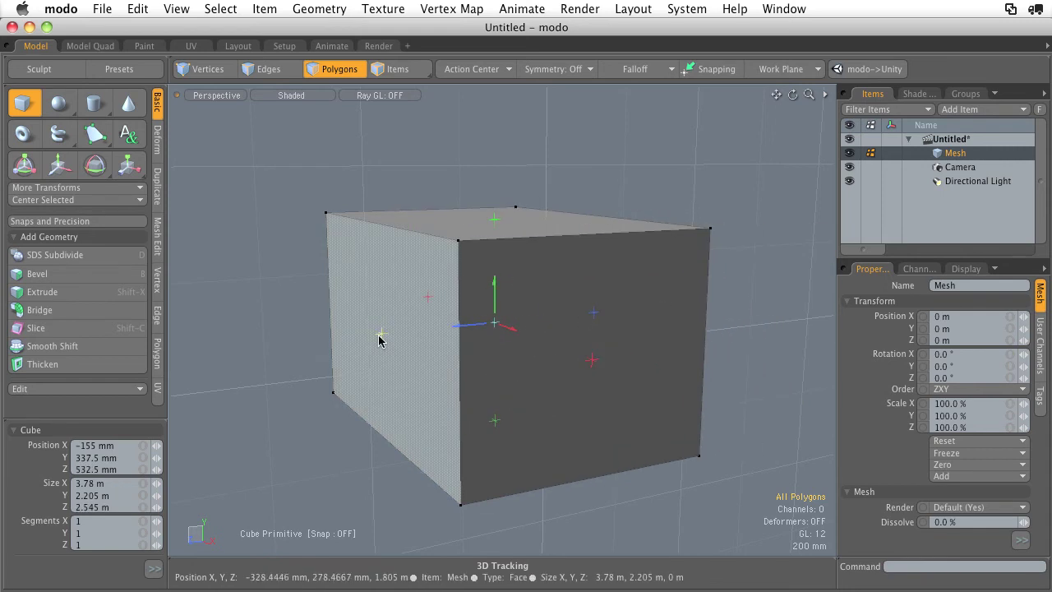
drag(379, 339, 642, 333)
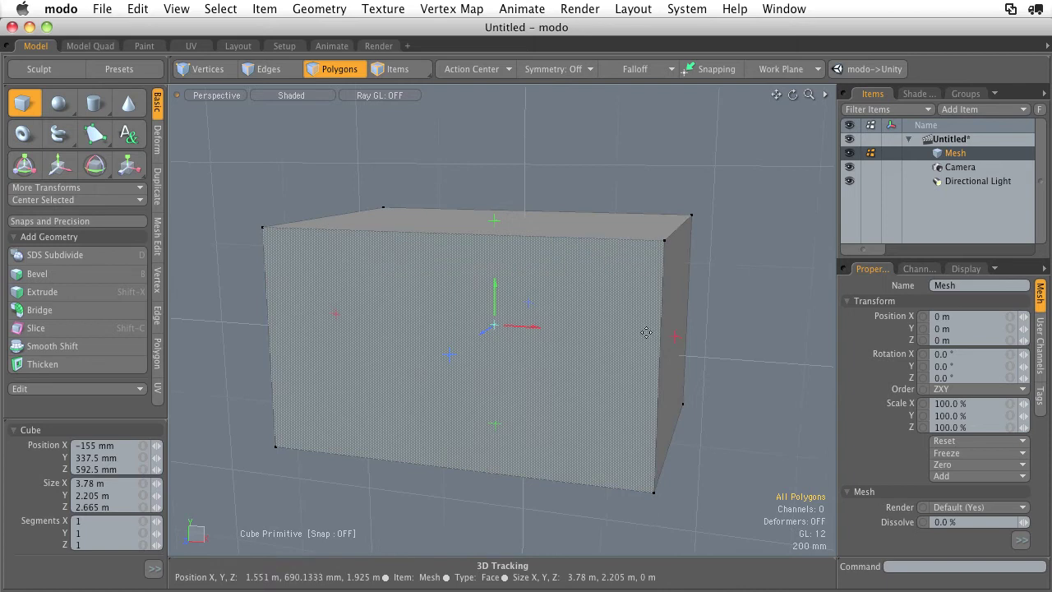
drag(672, 345, 699, 345)
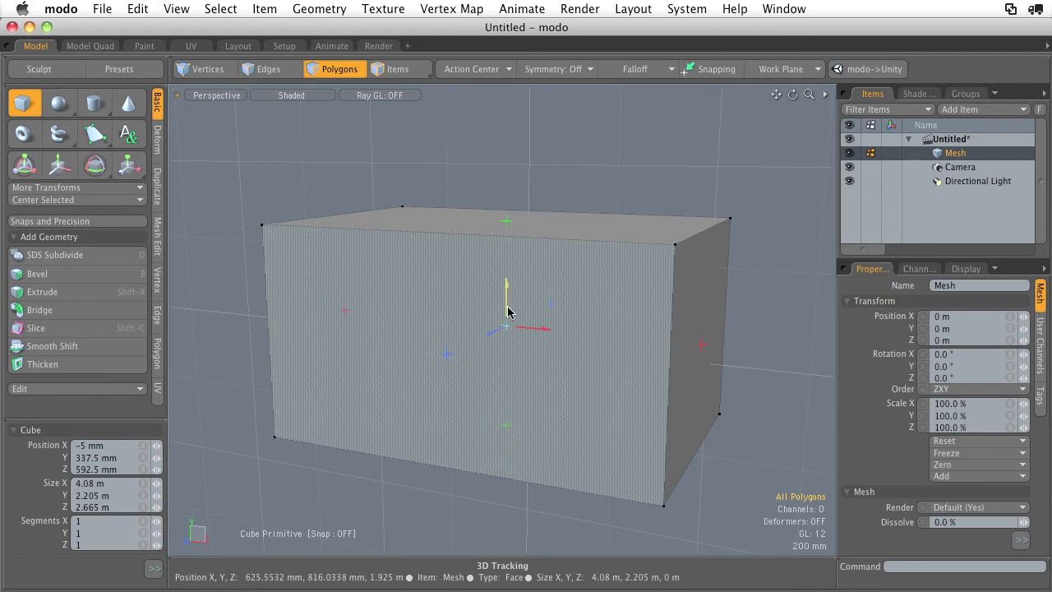
Step: Move the box to about X -255 mm, Y 667.5 mm and Z 572.5 mm
drag(508, 312, 467, 301)
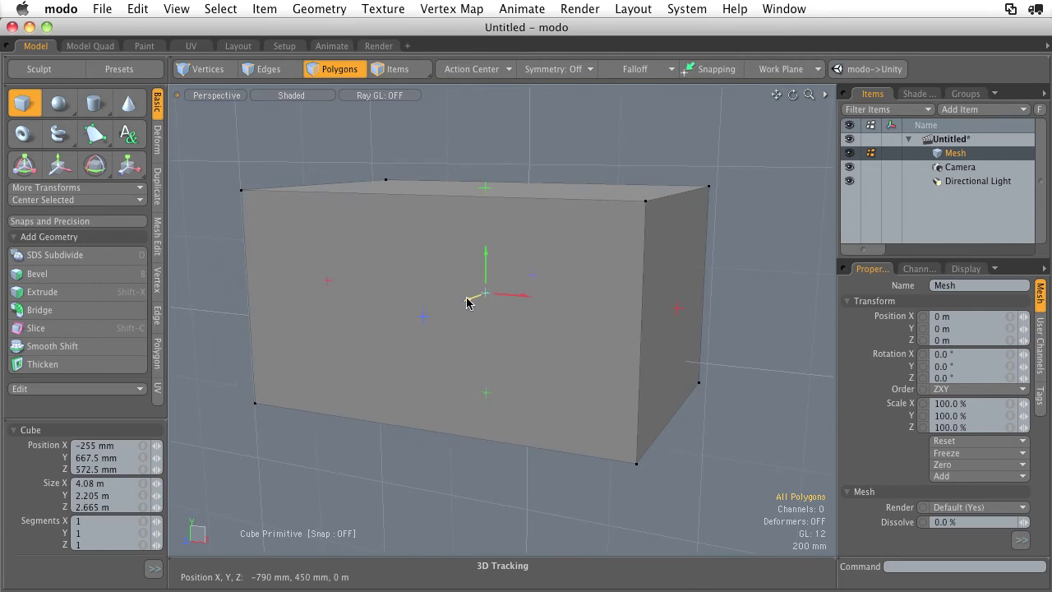
alt+drag(505, 255, 453, 286)
key(3)
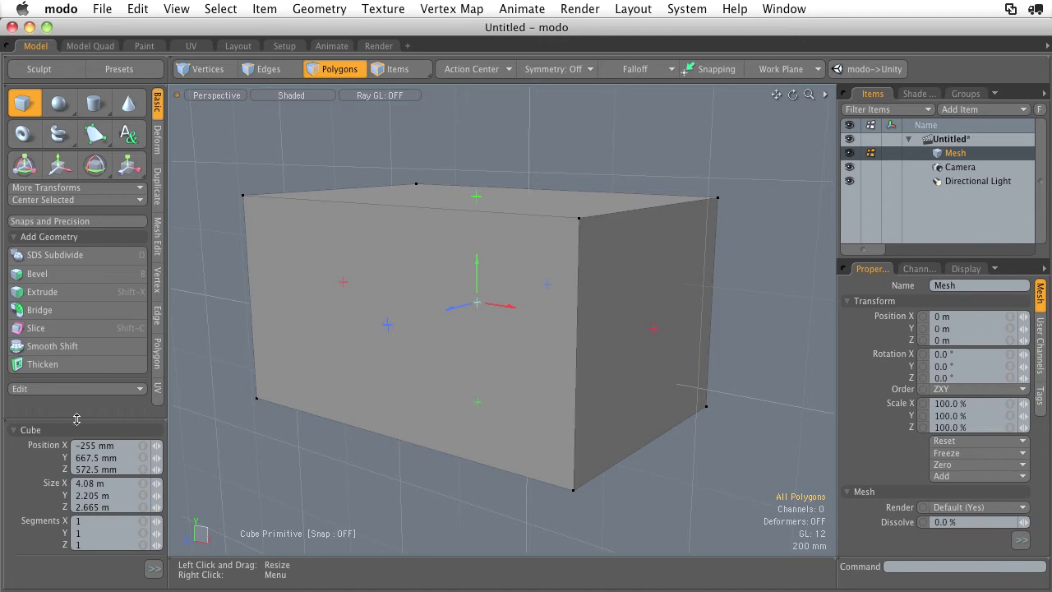
Step: Expose the full cube tool properties and set the box's X, Y and Z position to 0
drag(76, 419, 77, 218)
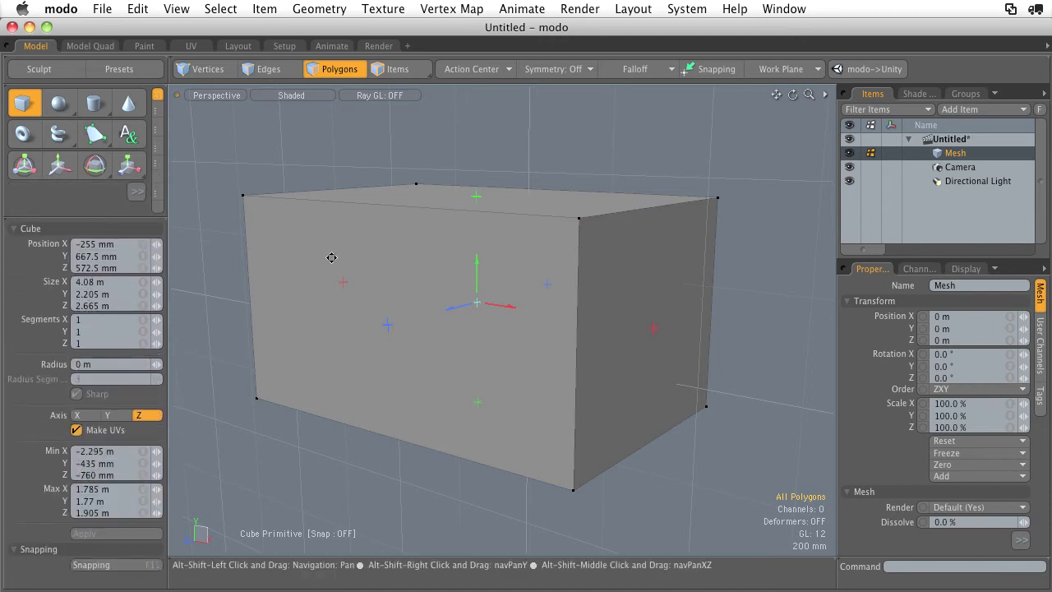
alt+drag(332, 257, 409, 265)
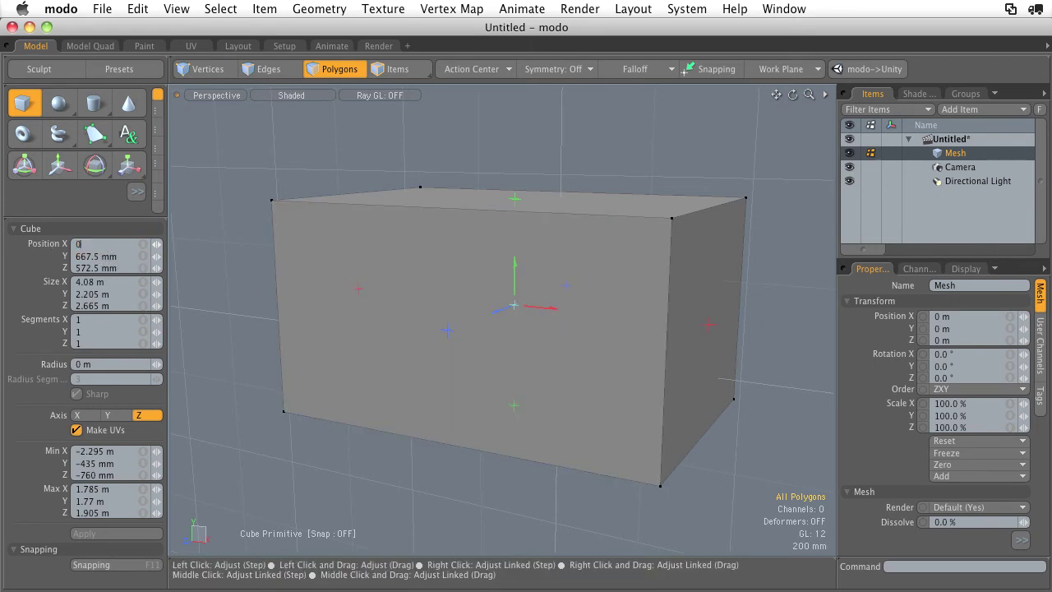
key(Tab)
text(0)
key(Tab)
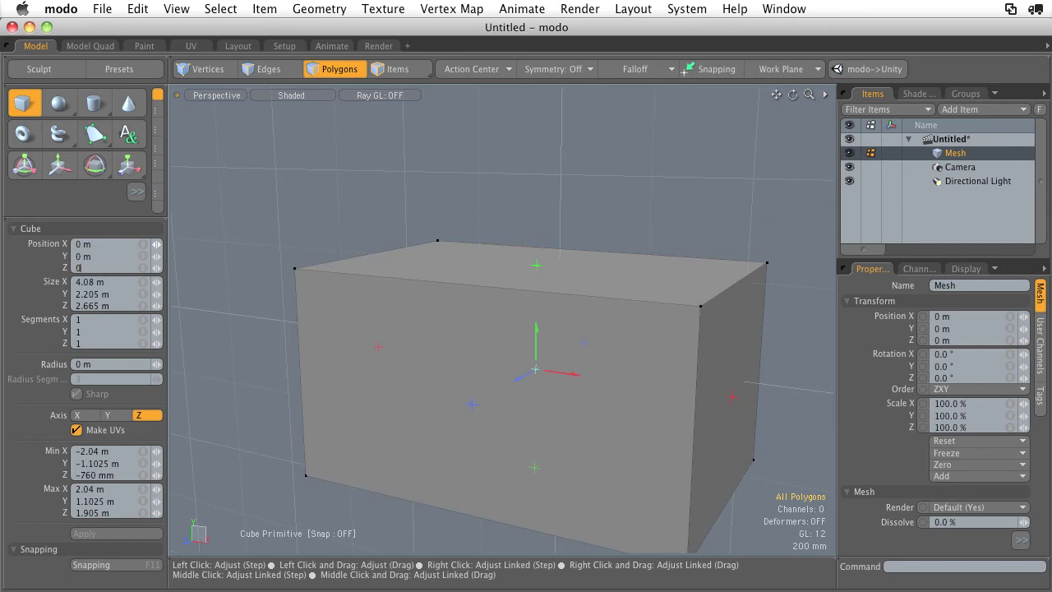
Step: Stretch the box to about 2.69 m high and set its Y position back to 0
drag(536, 265, 556, 214)
alt+drag(493, 272, 452, 255)
drag(122, 258, 31, 235)
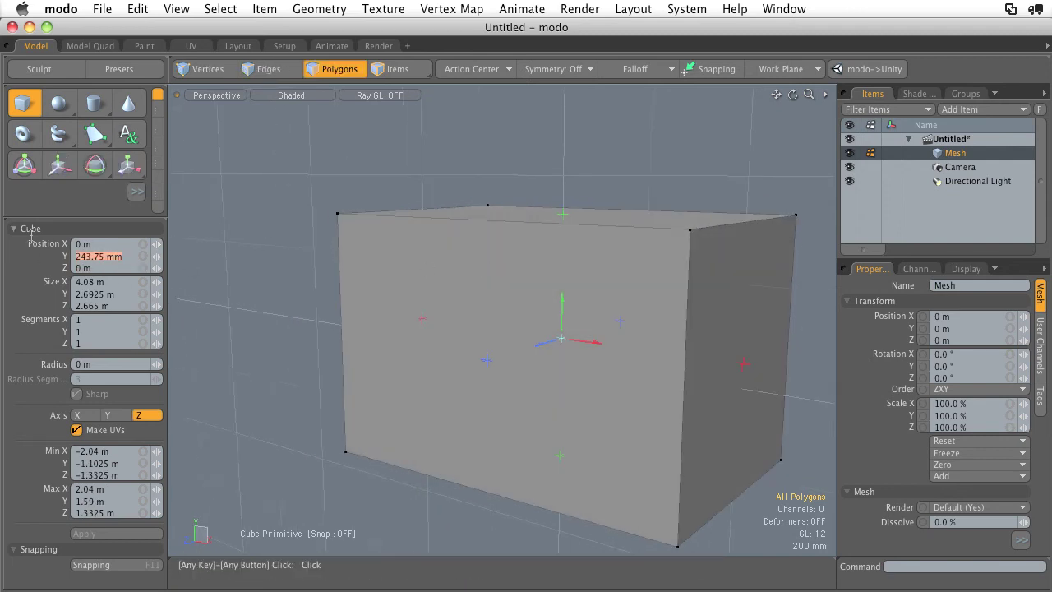
text(0)
key(Return)
alt+drag(547, 259, 544, 289)
key(3)
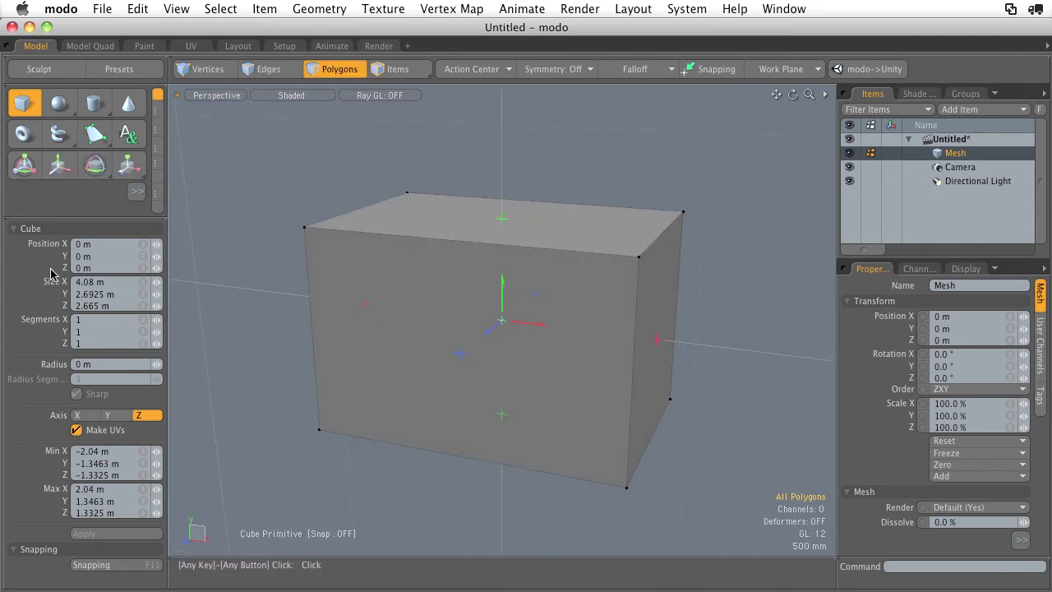
Step: Resize the box to about 4.26 m wide and 3.06 m high by moving its side and top faces
click(124, 284)
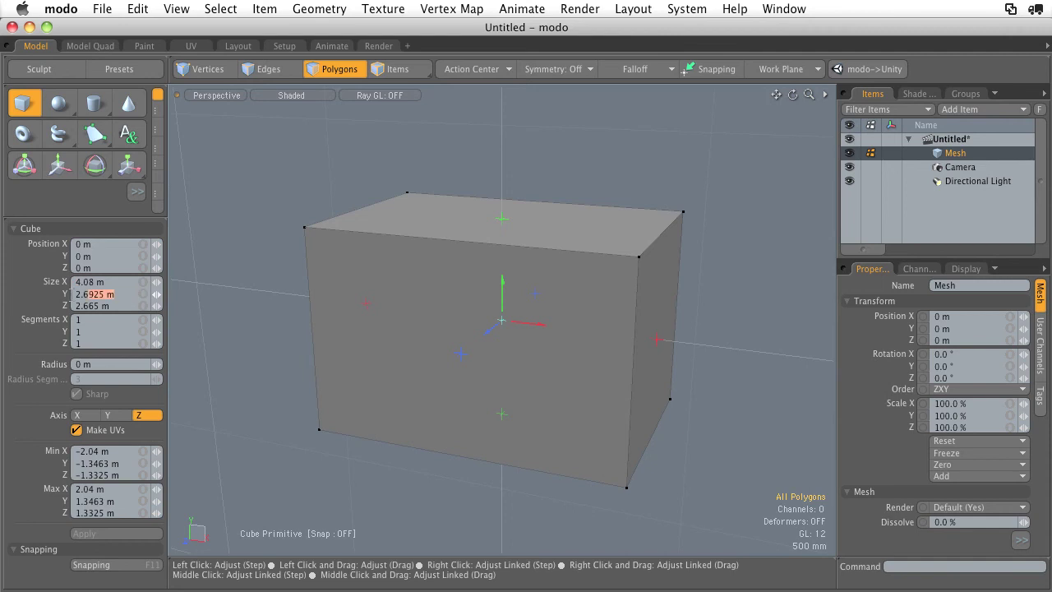
drag(71, 294, 33, 294)
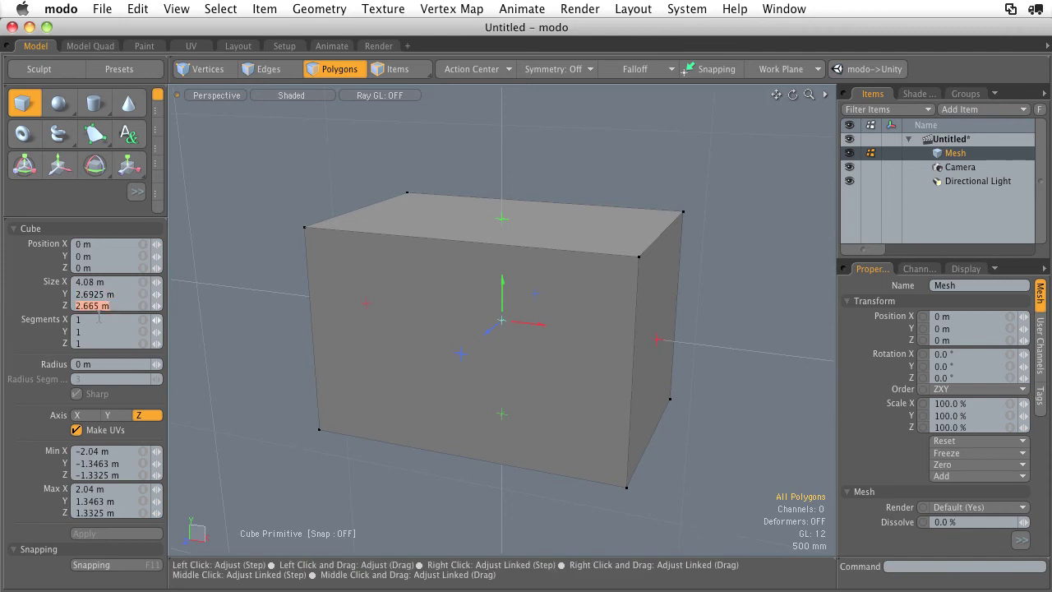
mouse_move(368, 306)
mouse_down()
mouse_move(472, 316)
mouse_move(238, 305)
mouse_move(354, 302)
mouse_up()
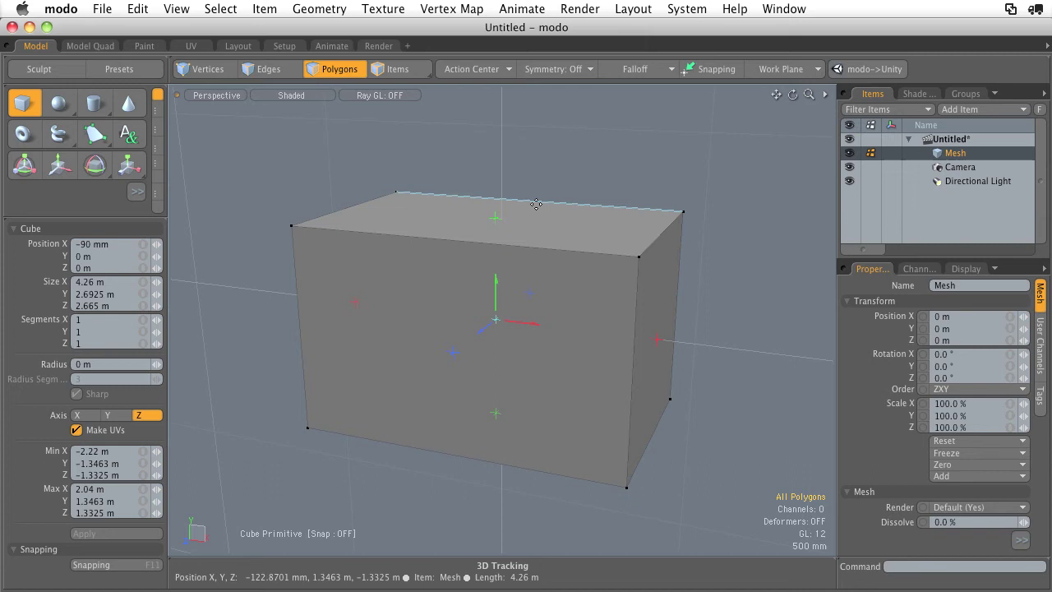
drag(495, 217, 494, 188)
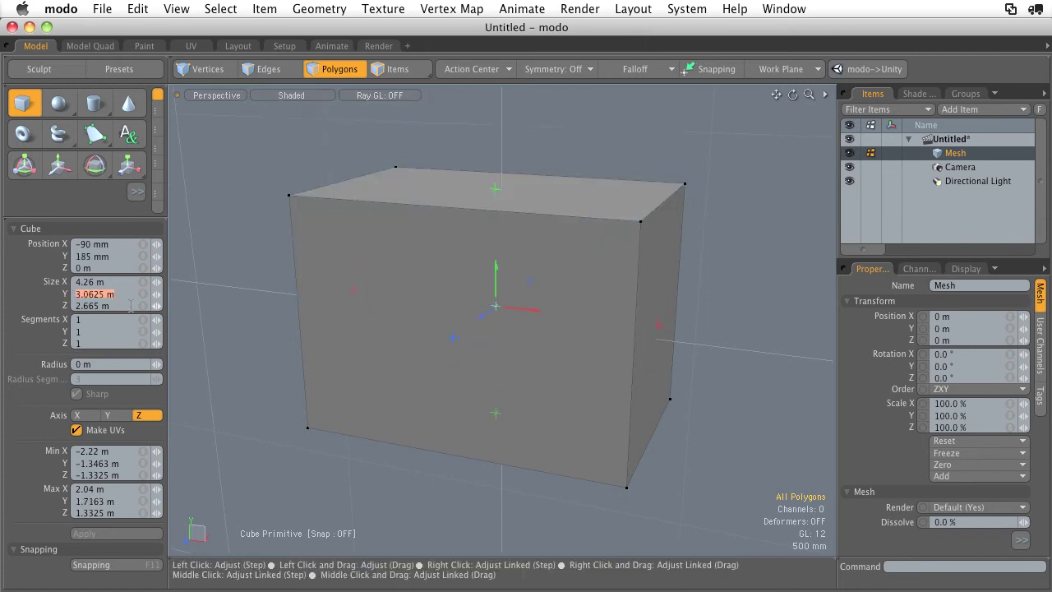
Step: Divide the box into 4 segments along X
click(82, 305)
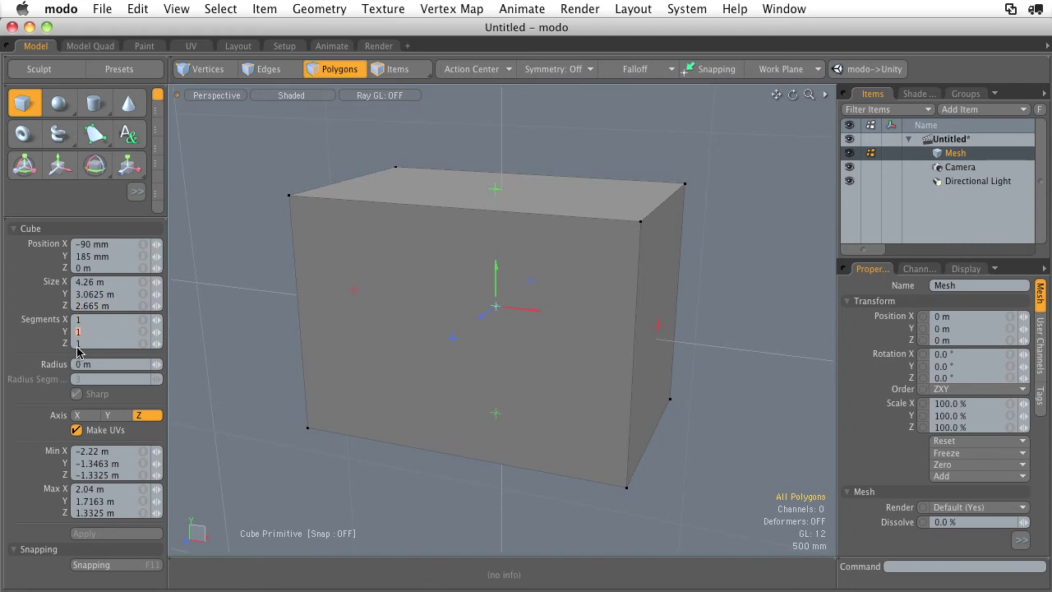
alt+drag(597, 270, 658, 276)
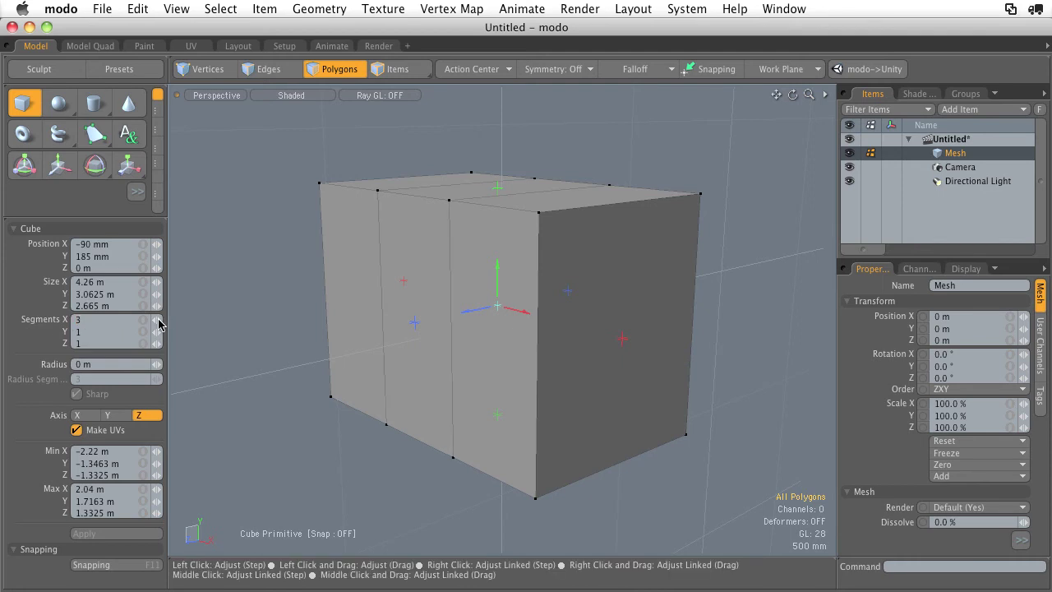
click(159, 320)
alt+drag(444, 235, 401, 241)
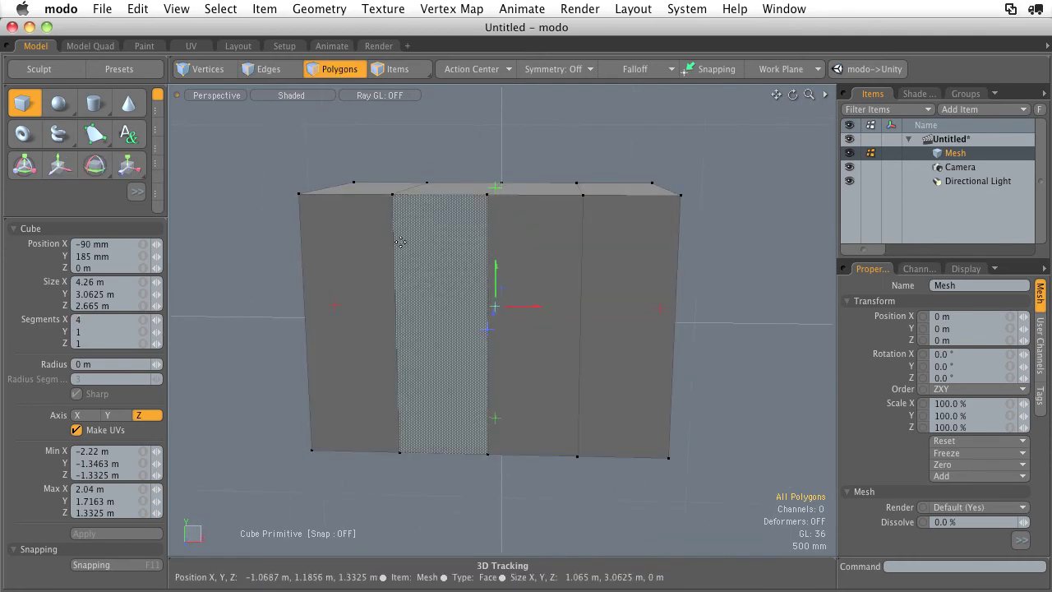
Step: Finish the Cube tool and select the three inner edge loops running around the box
key(space)
key(space)
key(space)
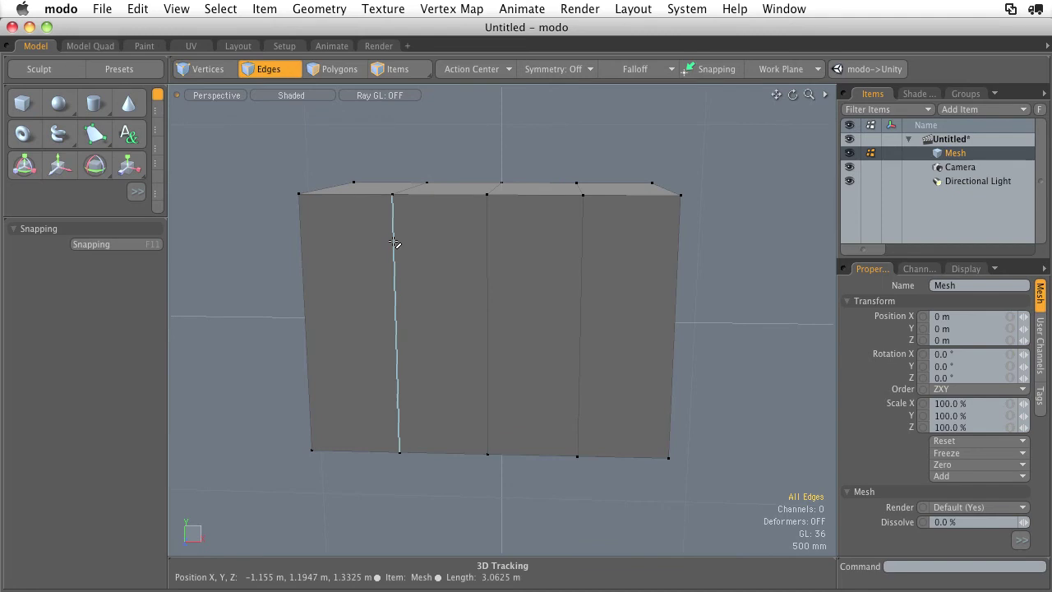
shift+click(426, 250)
shift+click(492, 256)
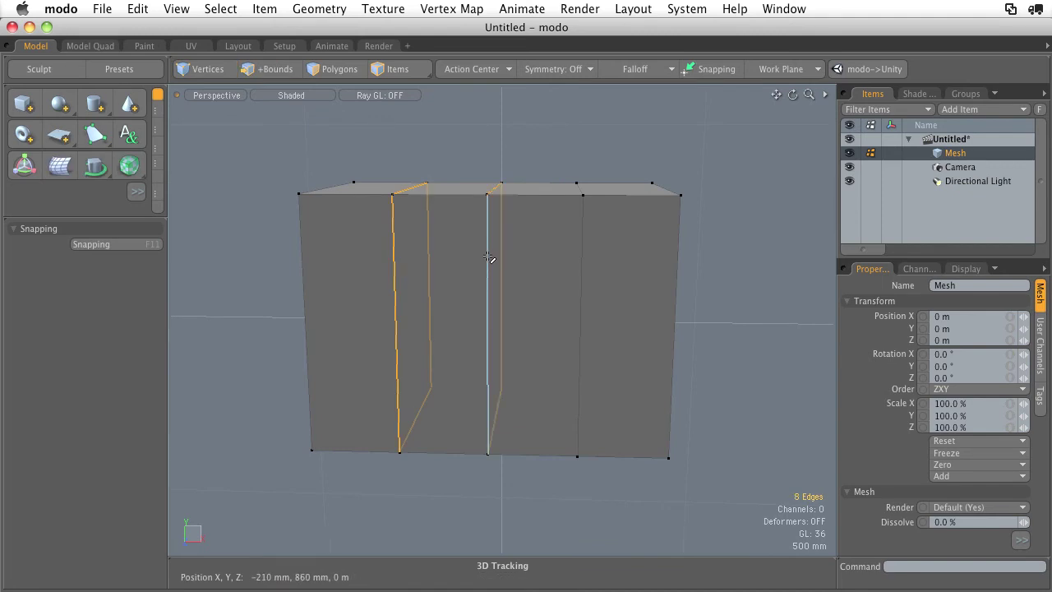
shift+click(582, 268)
alt+drag(608, 277, 540, 287)
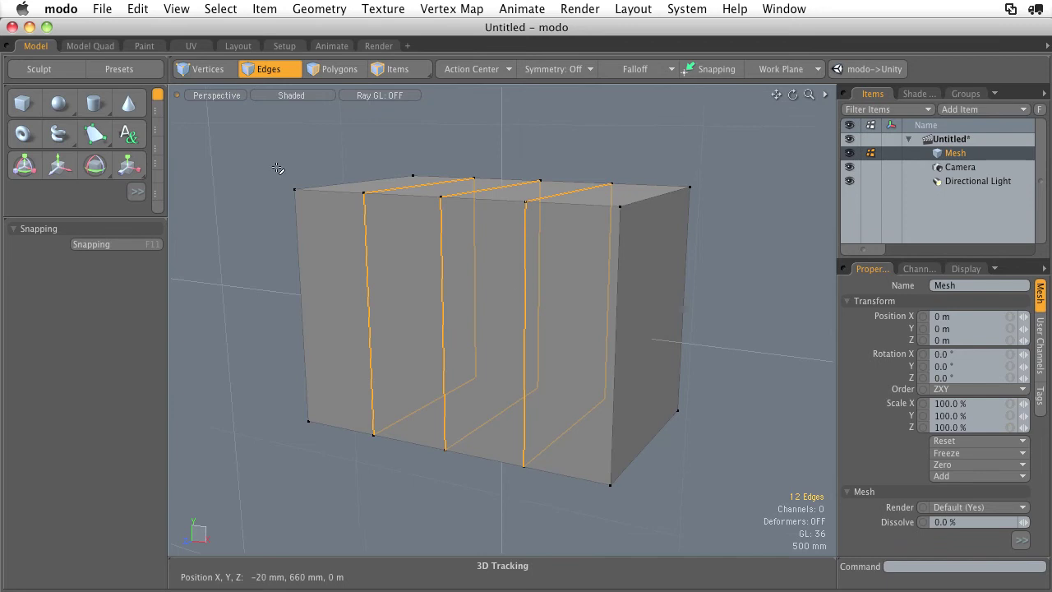
Step: Delete all of the box's polygons and enlarge the toolbox area above the tool properties
key(3)
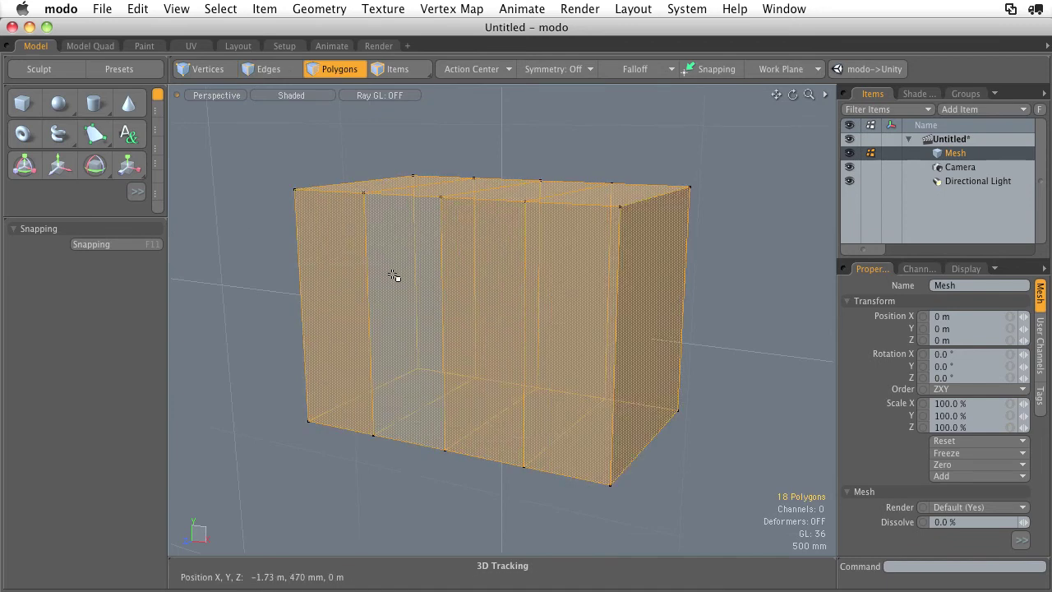
key(Delete)
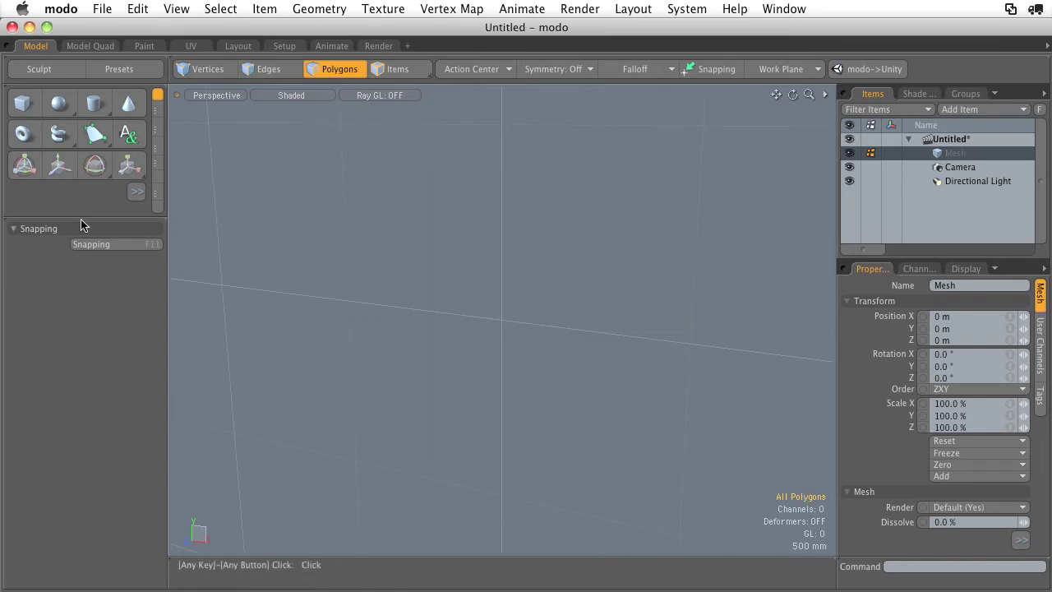
drag(80, 220, 82, 273)
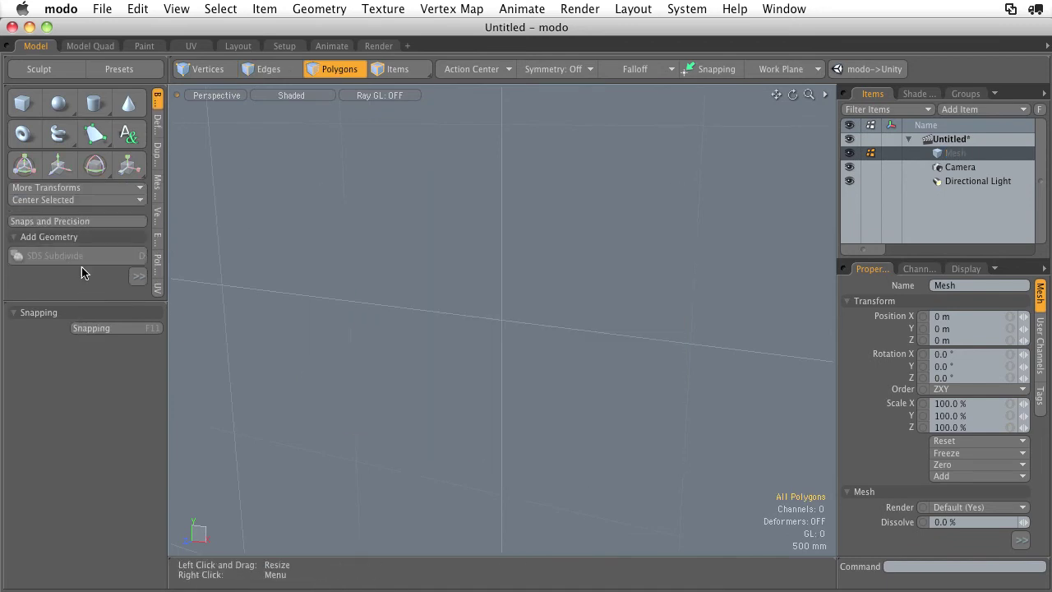
Step: Draw a flat Sphere primitive disc with radii of about 1.87 m in X and 1.86 m in Y
click(60, 104)
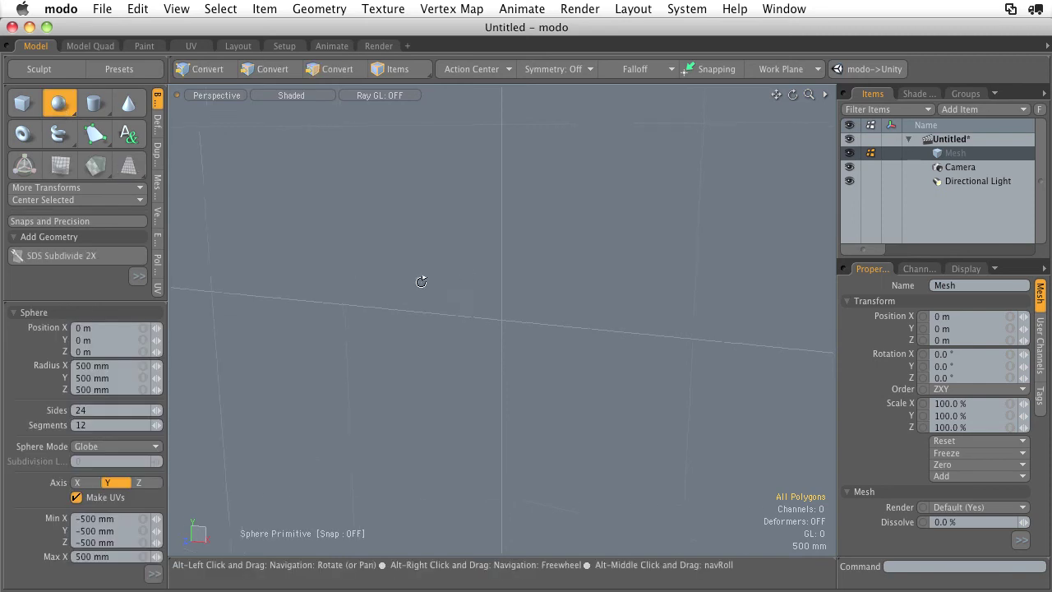
drag(326, 163, 356, 195)
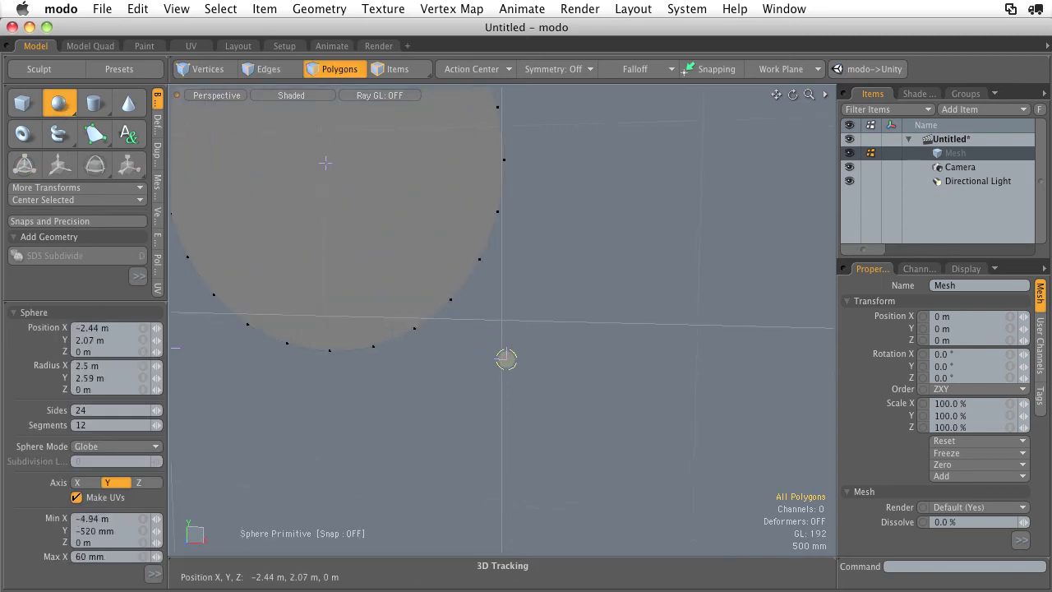
drag(506, 359, 458, 303)
alt+shift+drag(369, 190, 510, 286)
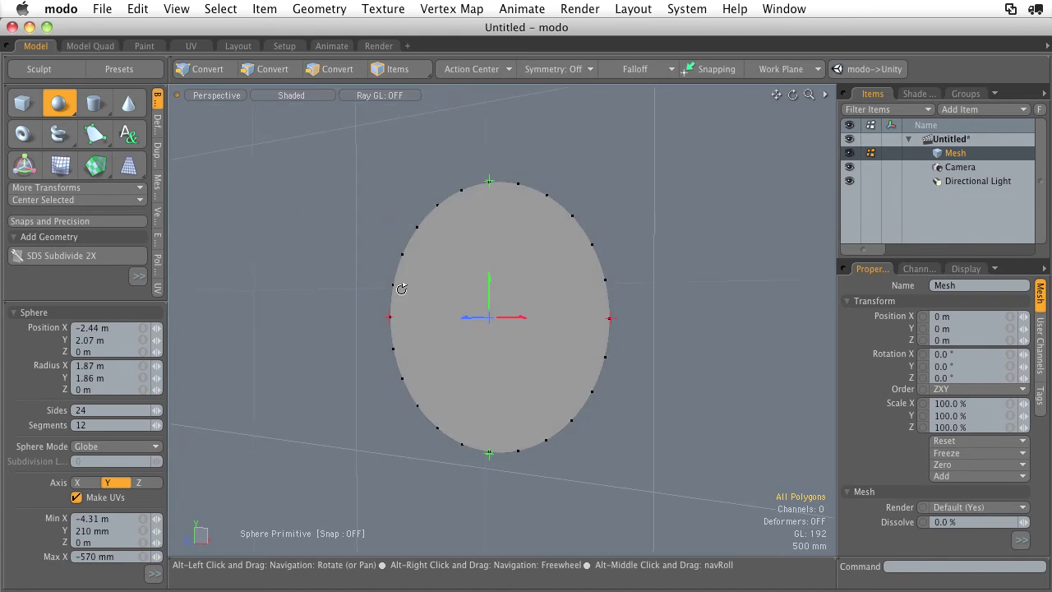
Step: Extend the flat sphere disc along Z into a full sphere with a Z radius of about 1.74 m
alt+drag(401, 287, 350, 300)
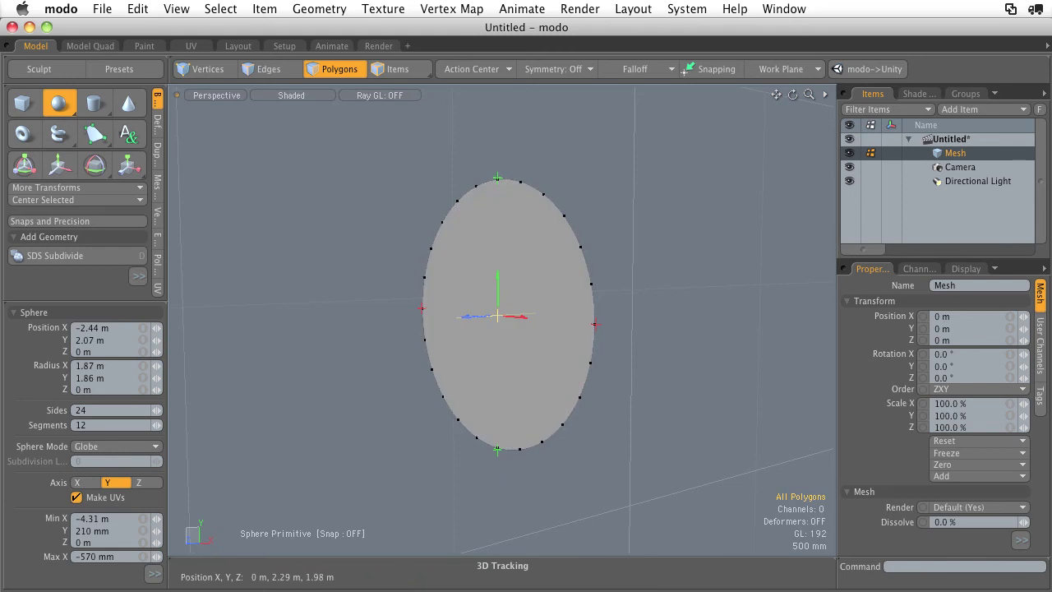
drag(496, 317, 388, 320)
alt+drag(409, 268, 594, 265)
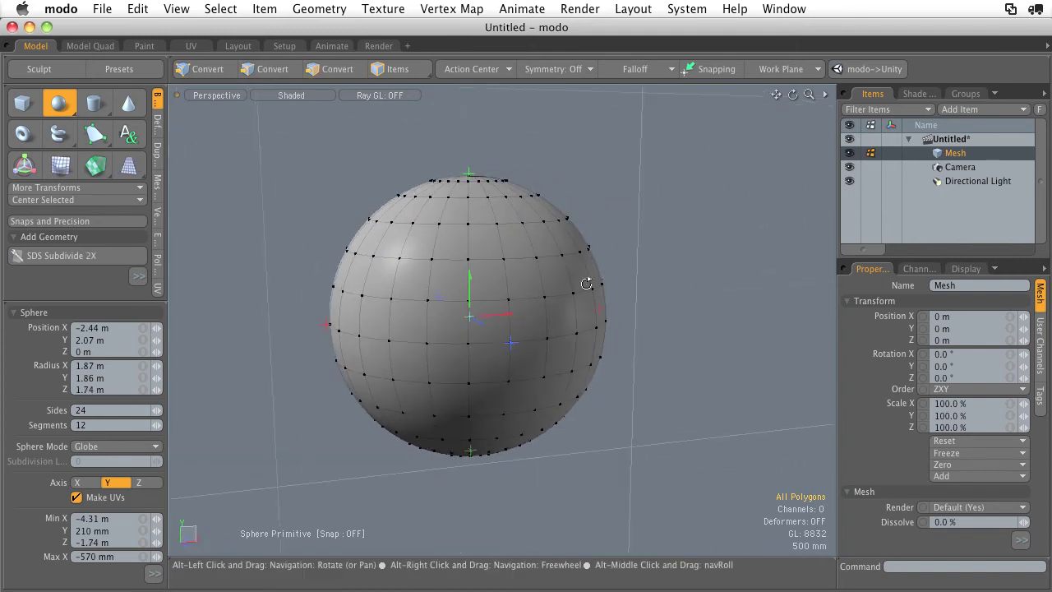
alt+drag(487, 269, 484, 288)
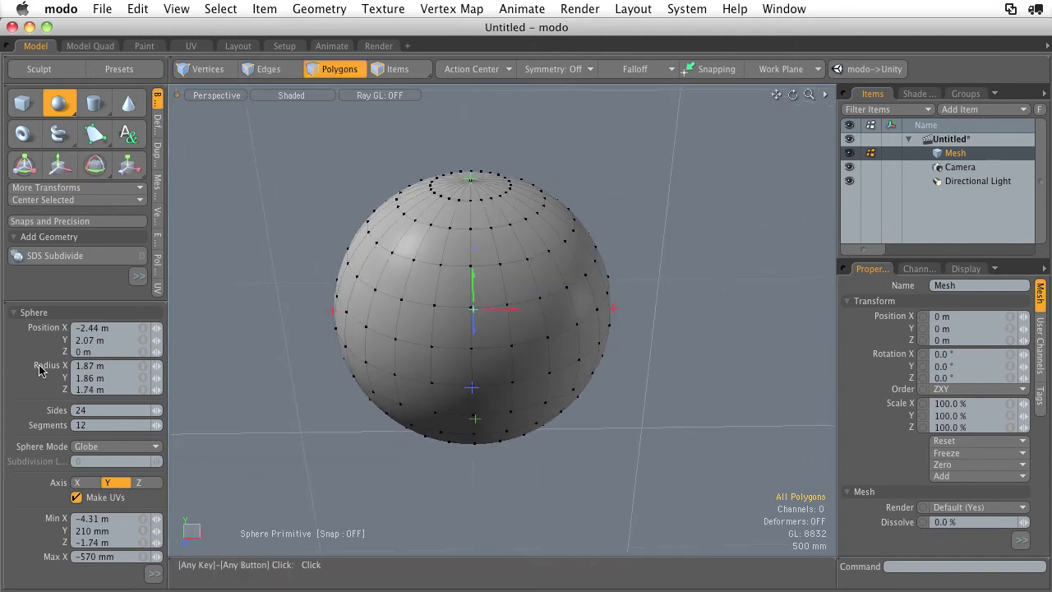
Step: Set the sphere's Z radius to 1.86 m to match its Y radius
click(97, 365)
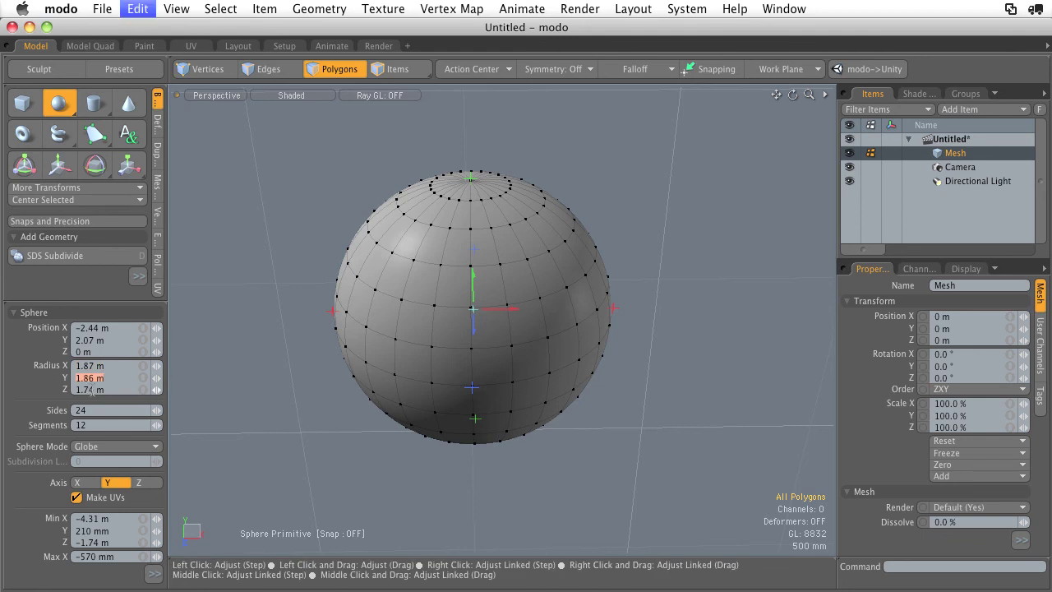
text(1.86 m)
key(Return)
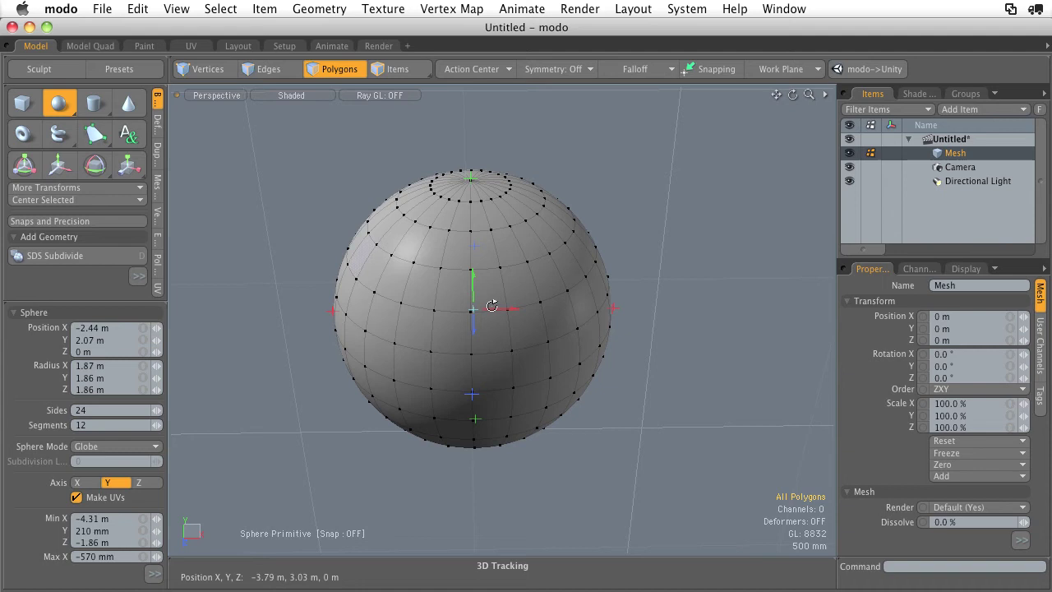
alt+drag(492, 306, 559, 287)
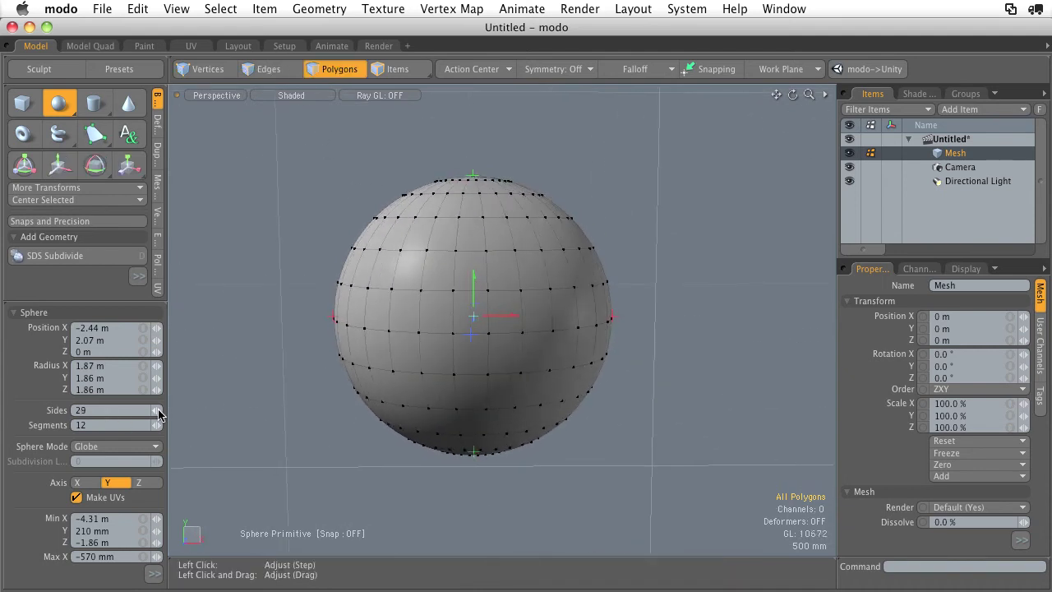
Step: Increase the sphere to 32 sides and finish the Sphere tool
drag(159, 414, 164, 415)
alt+drag(415, 198, 445, 278)
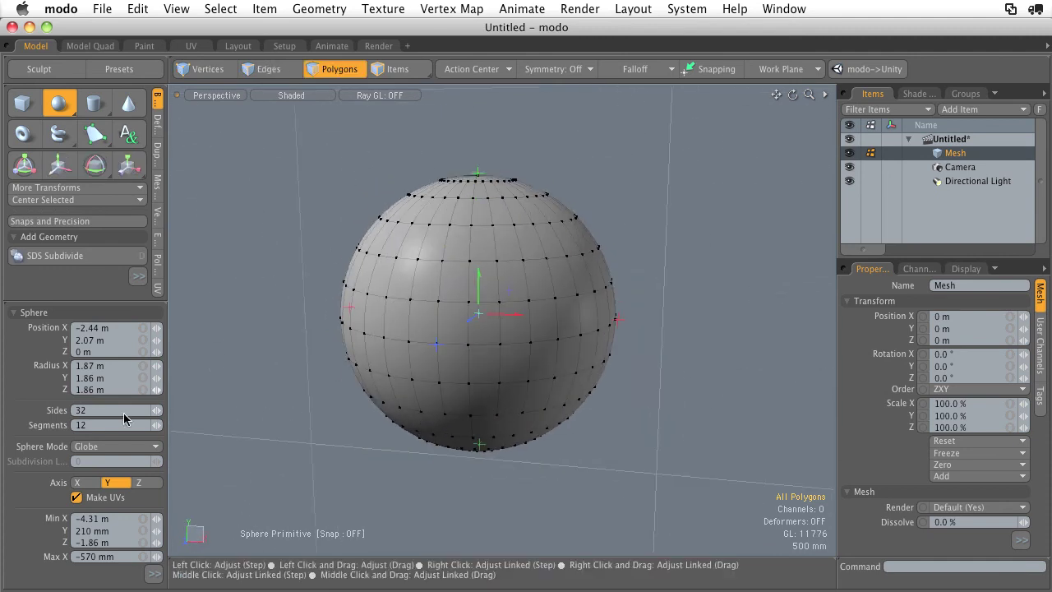
alt+drag(404, 244, 422, 274)
key(q)
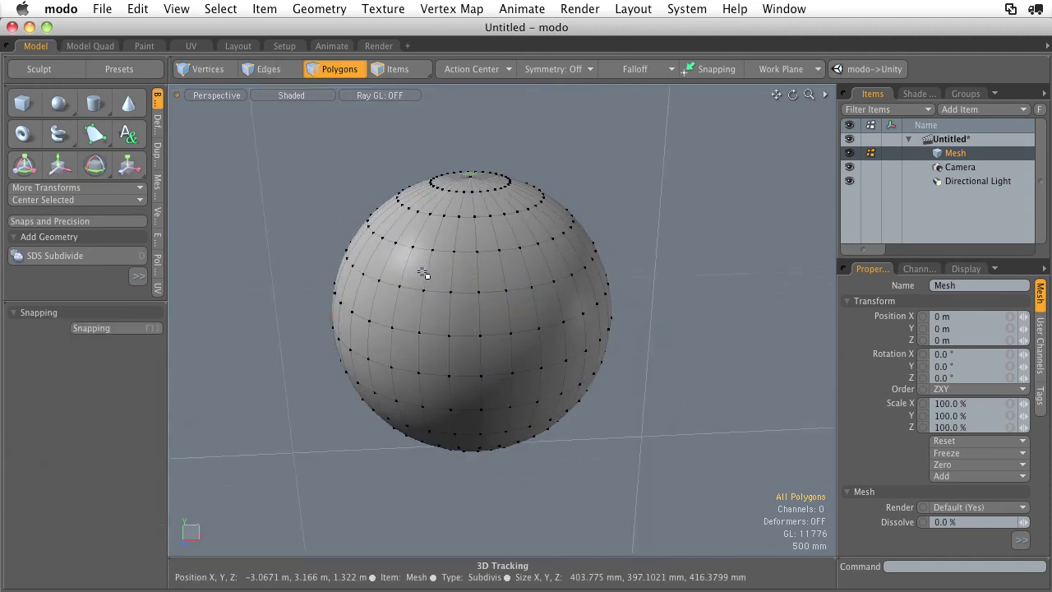
Step: Select neighbouring pole-to-pole edge loops on the sphere to show its sides, and clear the selection
key(space)
key(space)
double_click(431, 275)
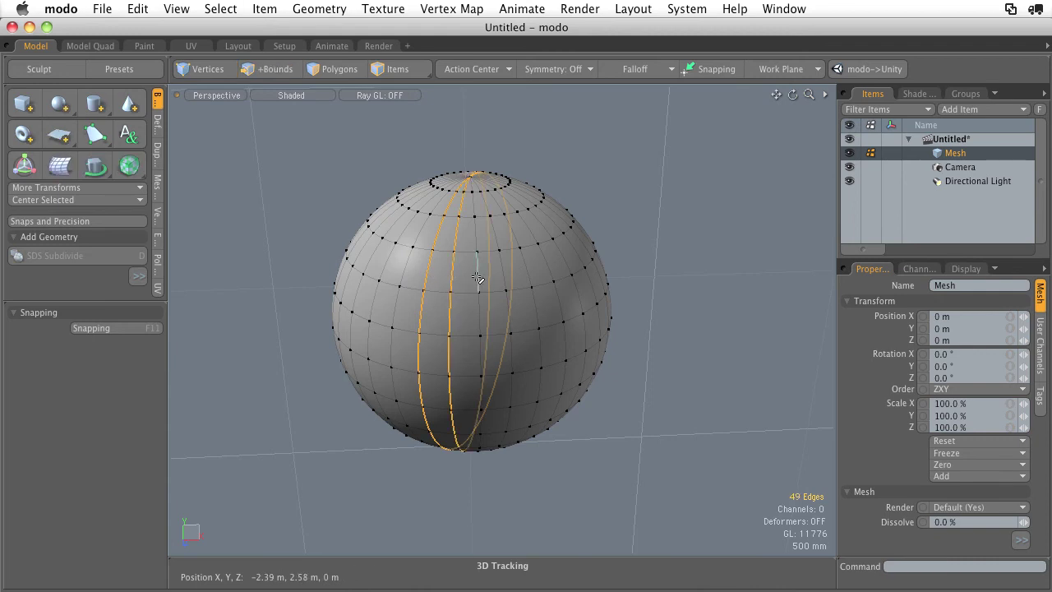
shift+double_click(477, 276)
alt+drag(477, 276, 446, 247)
click(353, 231)
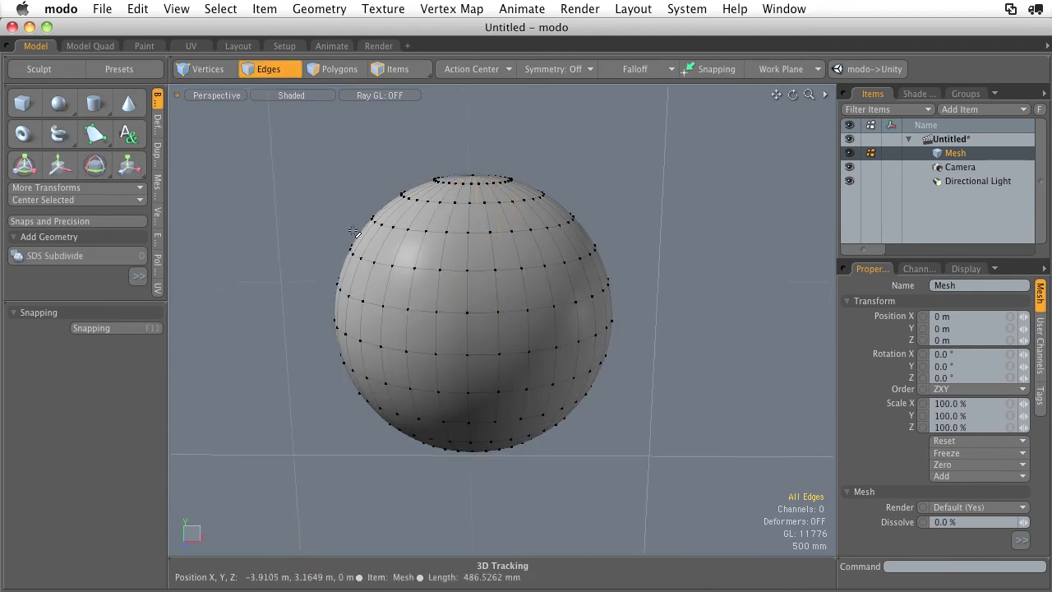
Step: Select four horizontal edge loops from the sphere's upper part down to its equator, and clear the selection
double_click(438, 234)
alt+drag(439, 232, 452, 205)
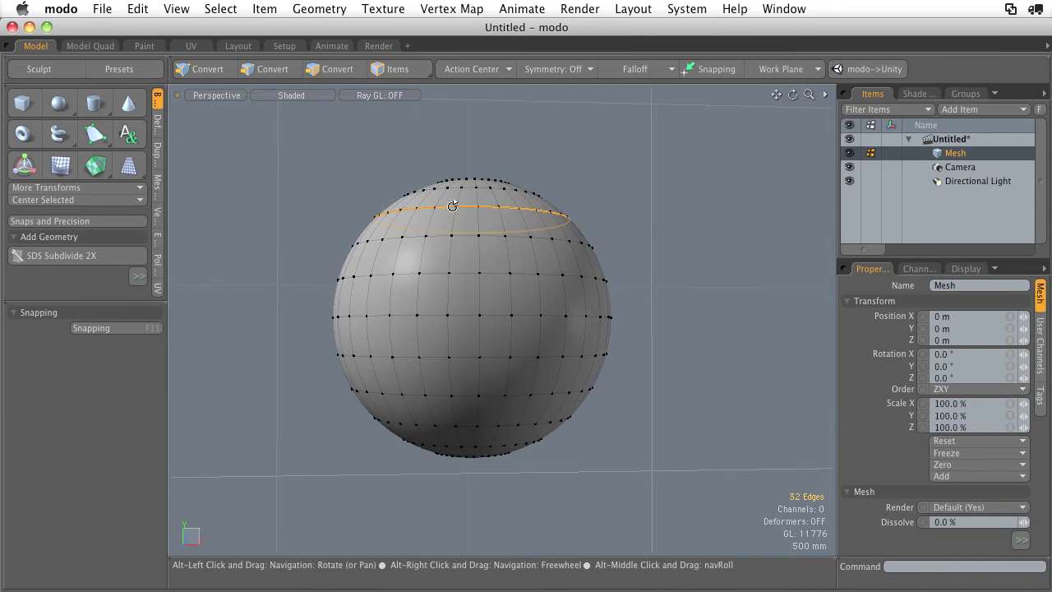
shift+double_click(436, 274)
shift+double_click(436, 317)
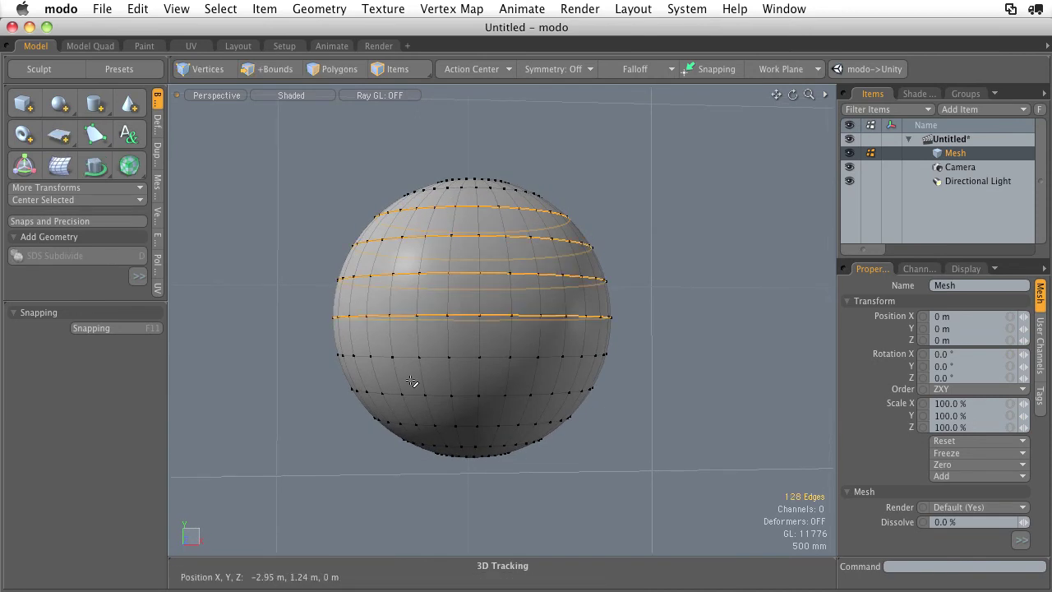
click(304, 228)
Step: Select all of the sphere's polygons and delete them
alt+drag(305, 228, 451, 275)
alt+shift+drag(451, 276, 471, 292)
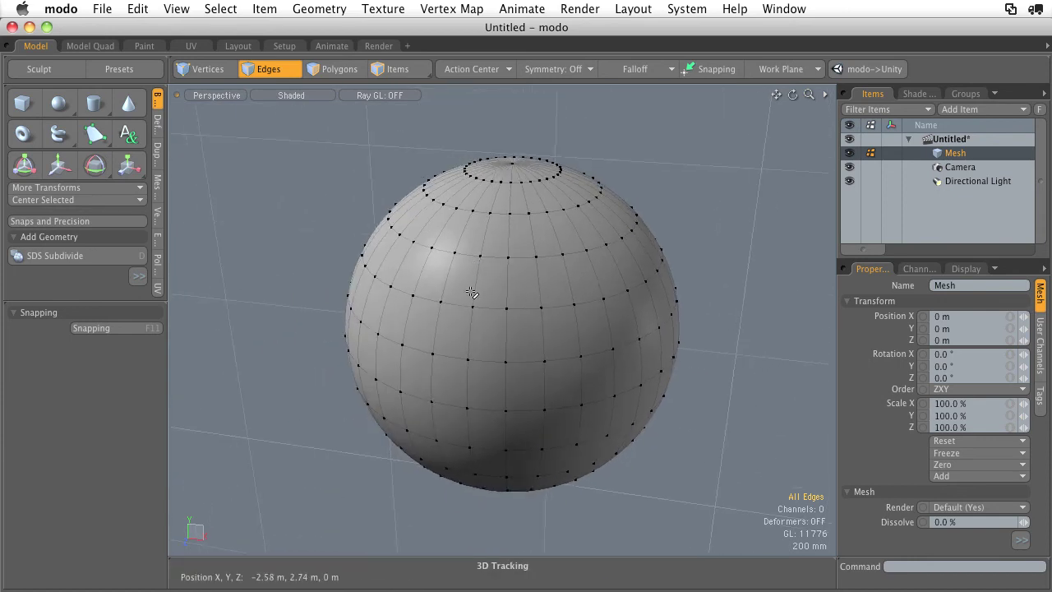
key(3)
double_click(526, 309)
key(Delete)
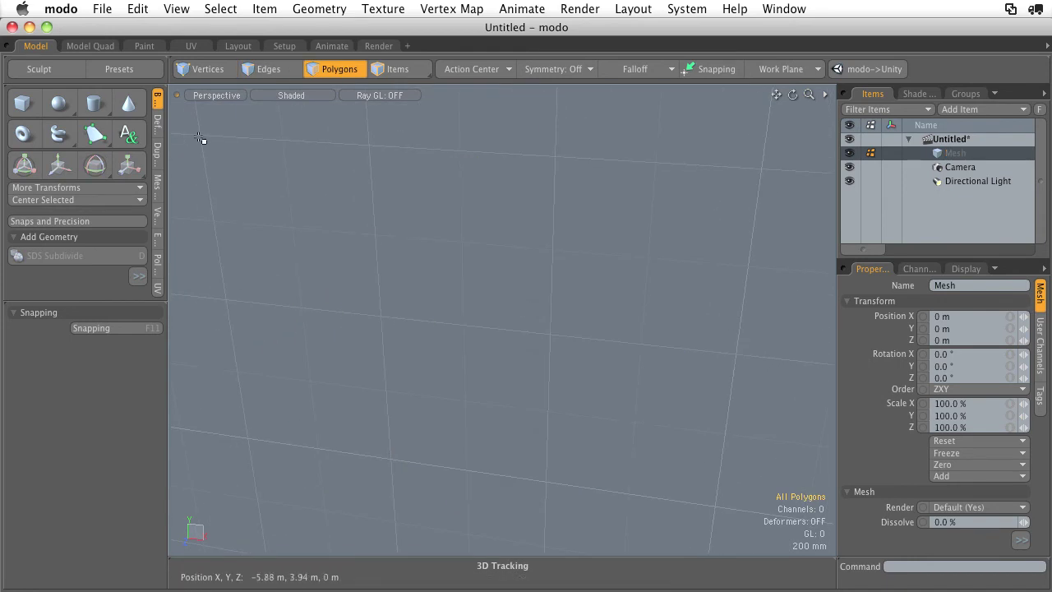
Step: Draw an upright Cylinder primitive with radii of about 2.16 m in X and Z and 3.98 m in Y
click(94, 103)
alt+shift+drag(540, 324, 503, 348)
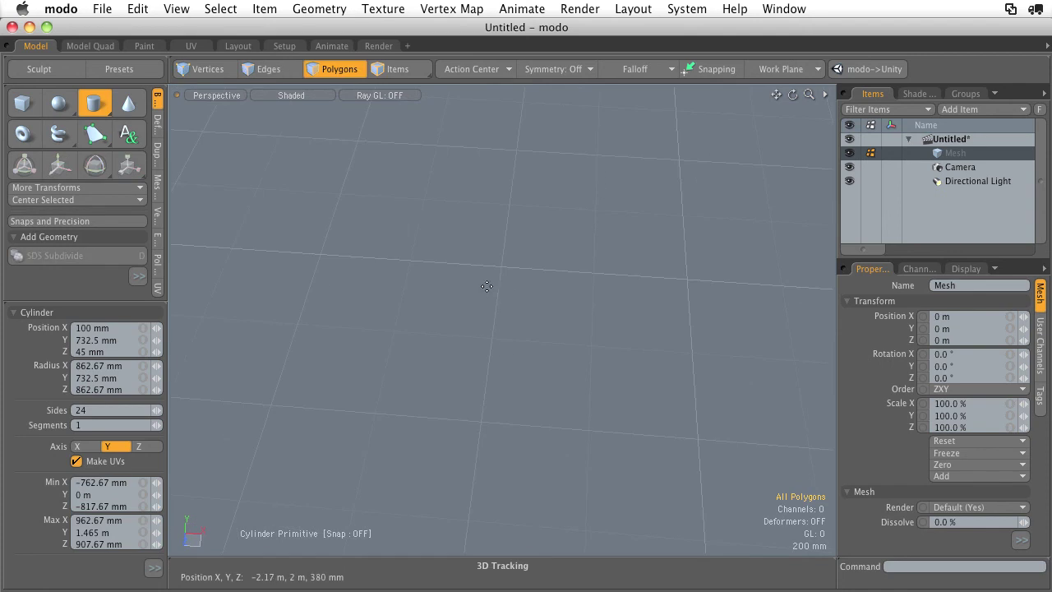
drag(487, 286, 519, 310)
ctrl+alt+drag(553, 310, 492, 191)
ctrl+alt+drag(513, 215, 481, 216)
alt+shift+drag(483, 212, 467, 187)
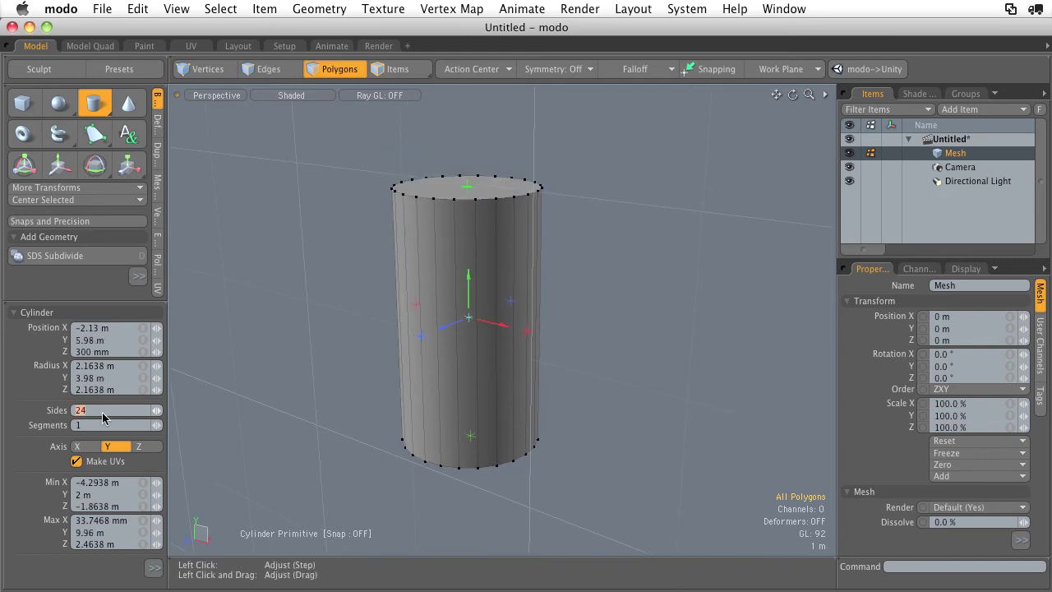
Step: Give the cylinder 30 sides and divide it into 6 segments along its height
key(Return)
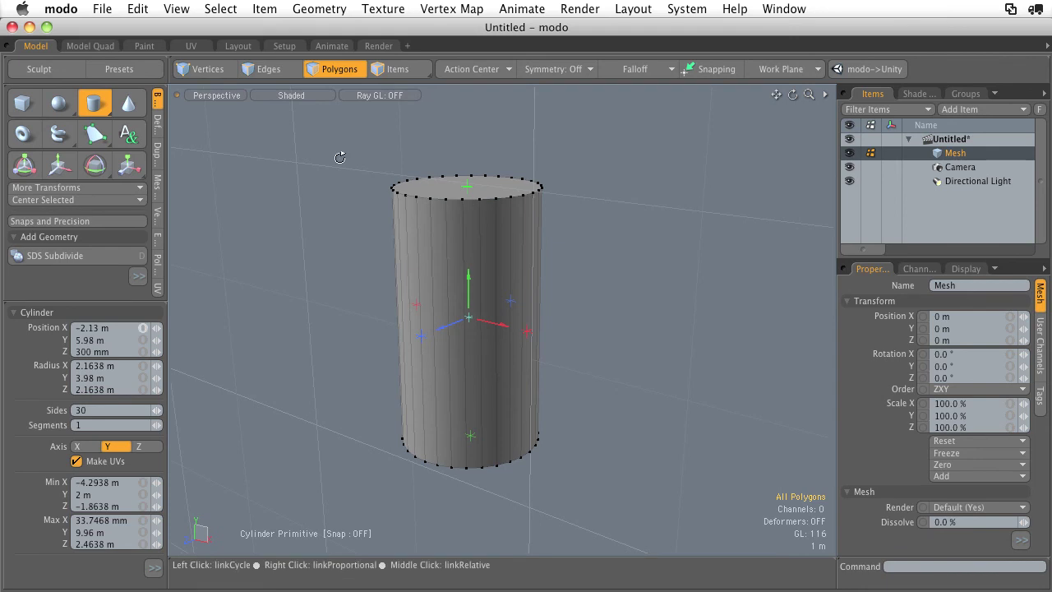
ctrl+alt+drag(455, 187, 625, 188)
alt+drag(485, 226, 477, 277)
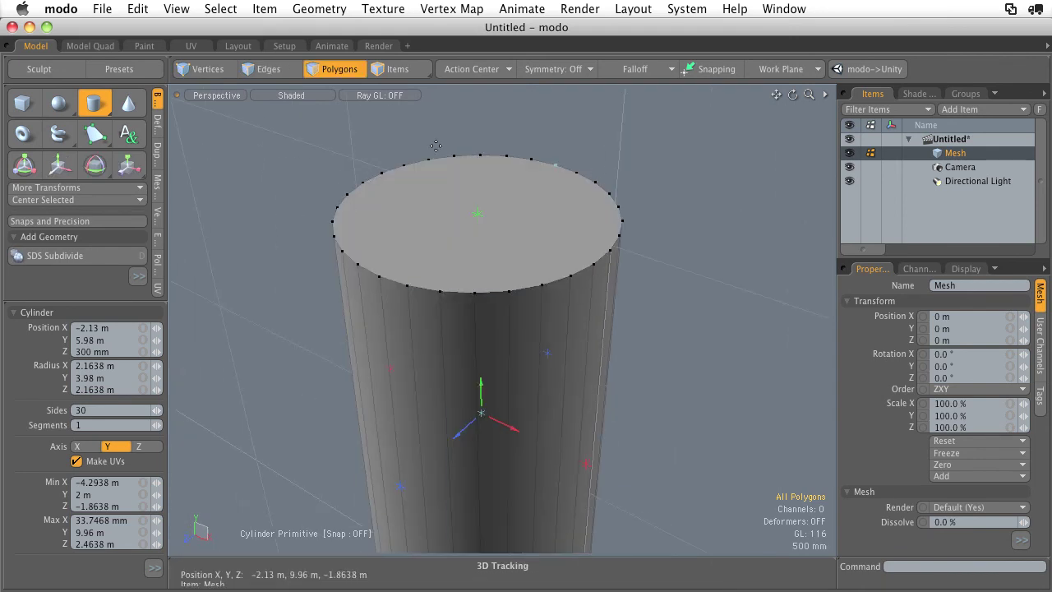
alt+drag(416, 309, 440, 233)
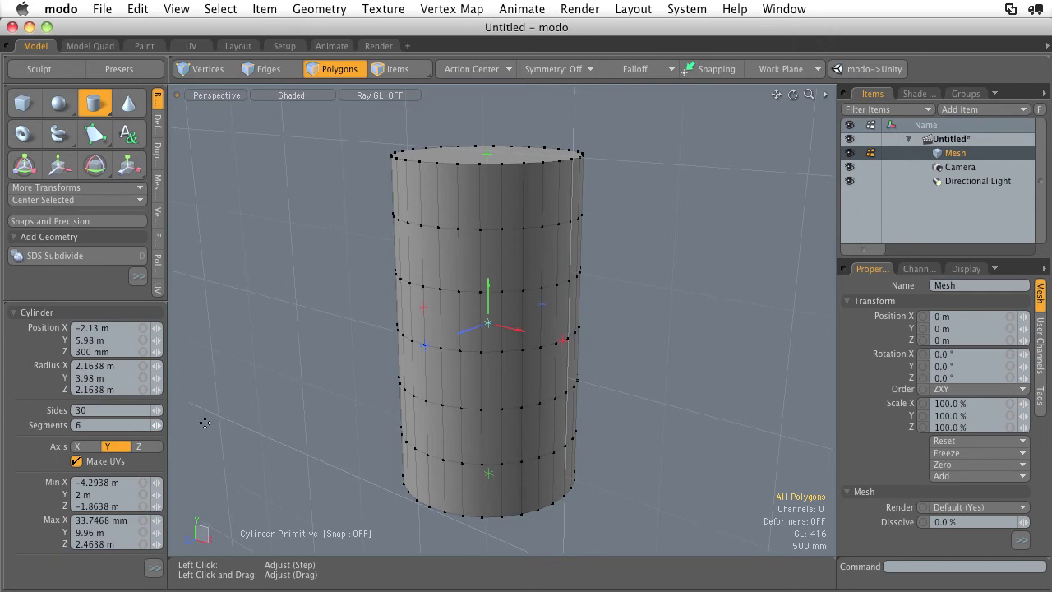
alt+drag(204, 424, 271, 370)
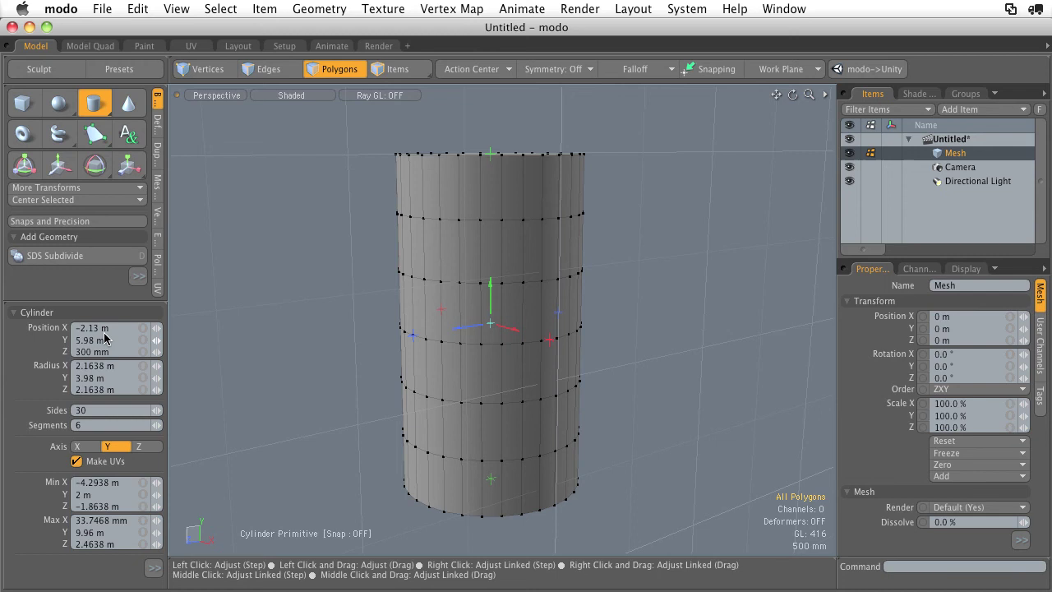
Step: Center the cylinder at the origin by setting its X, Y and Z positions to 0 m
text(0)
key(Tab)
text(0)
key(Tab)
text(0)
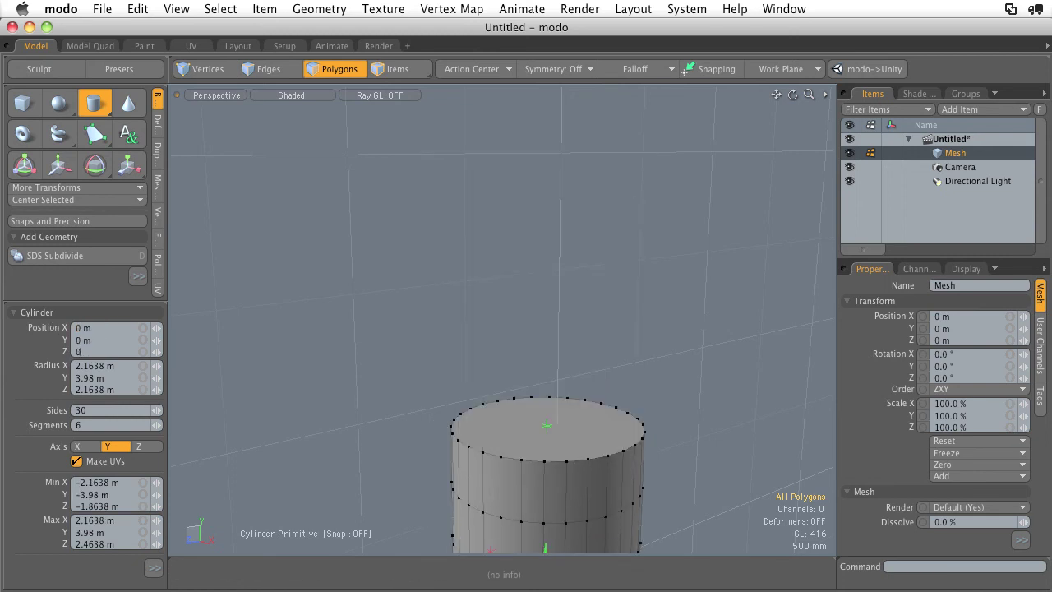
key(Return)
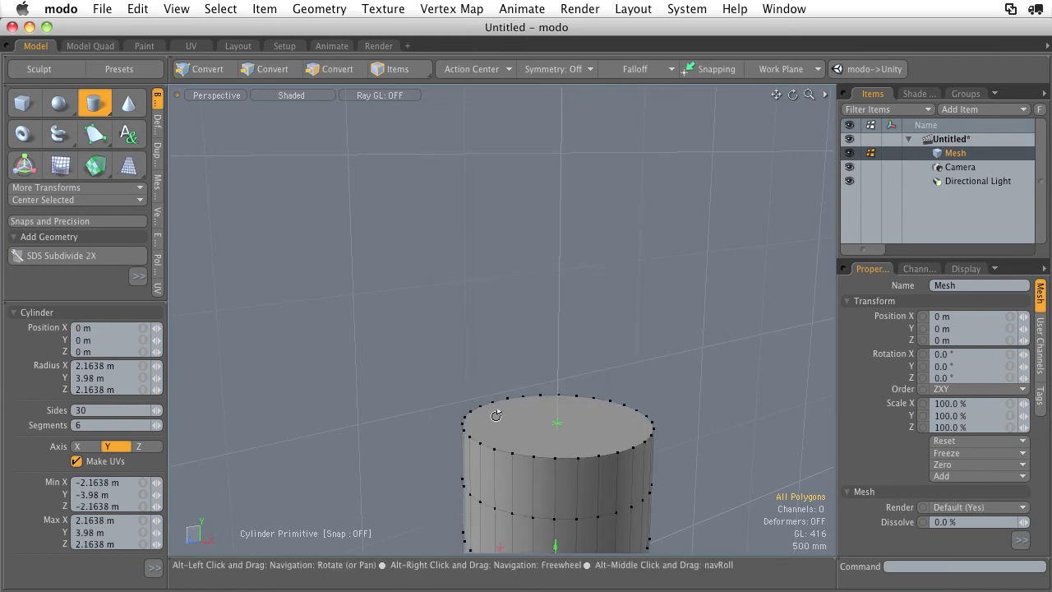
alt+drag(496, 415, 553, 283)
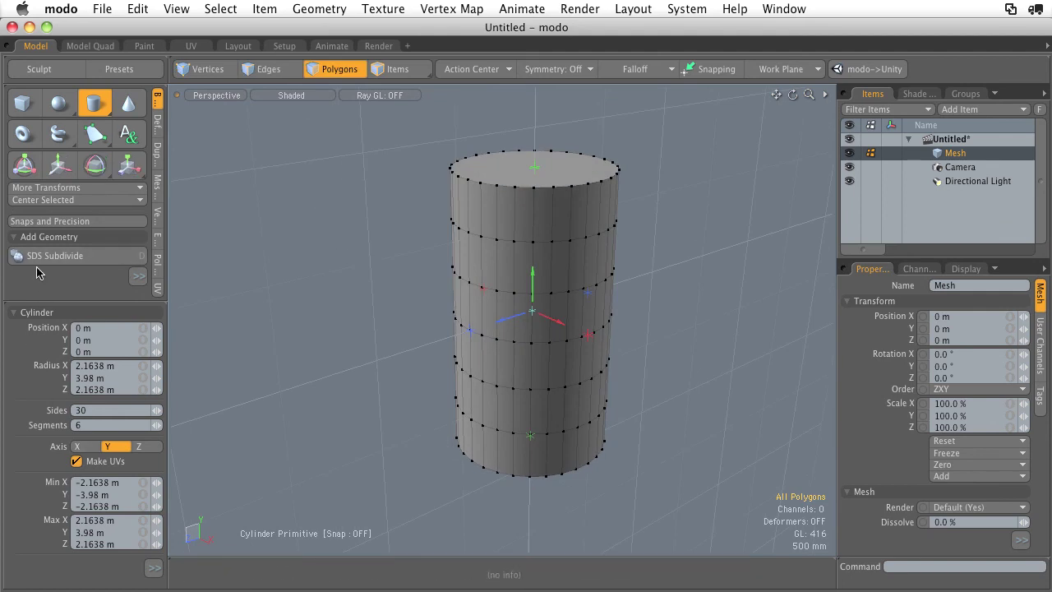
alt+shift+drag(452, 251, 479, 255)
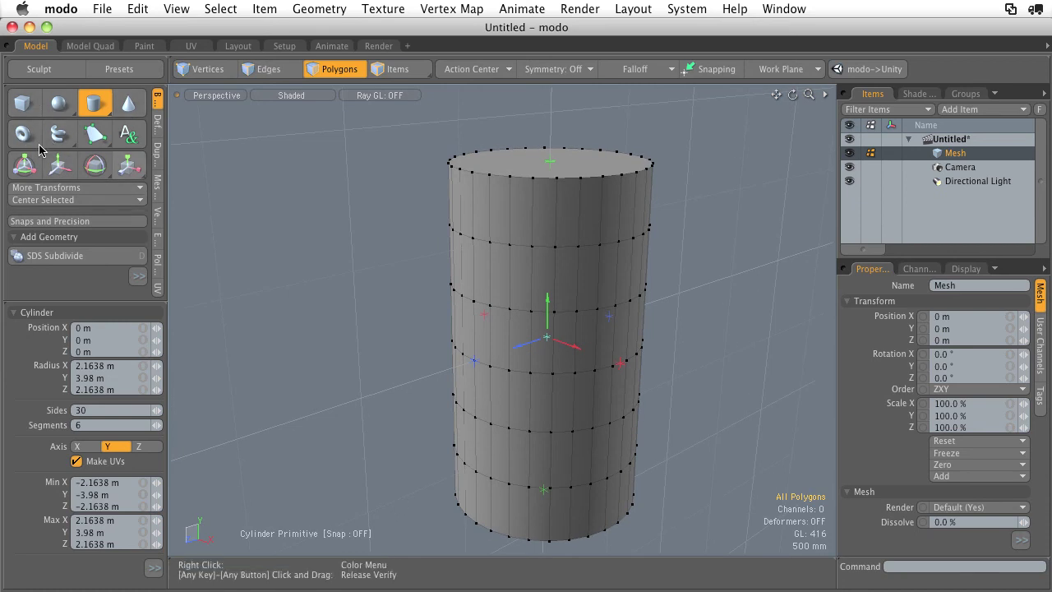
Step: Finish the Cylinder tool and delete all of the cylinder's polygons
key(space)
double_click(503, 283)
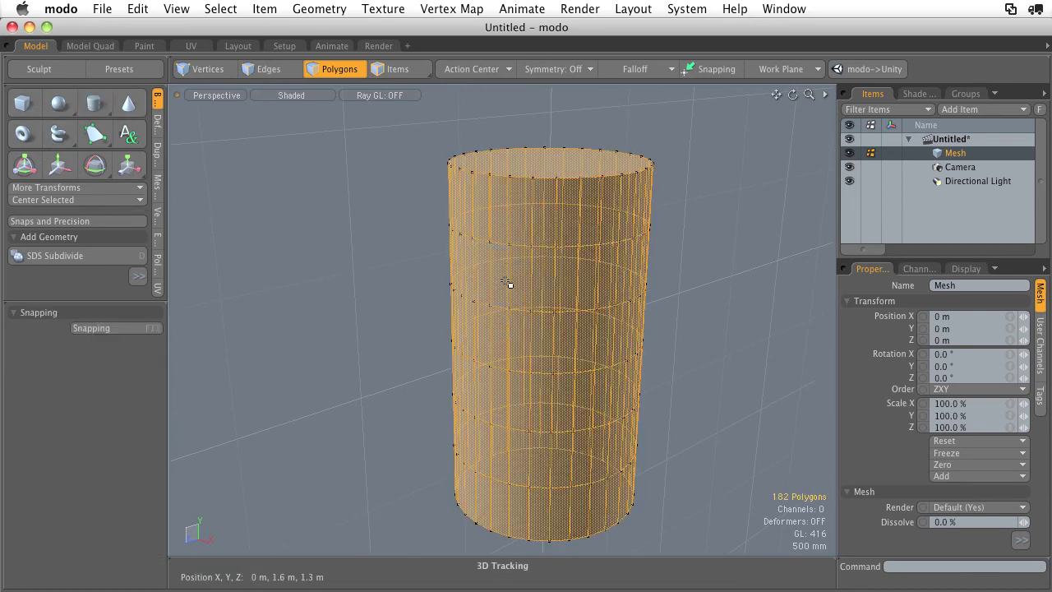
key(Delete)
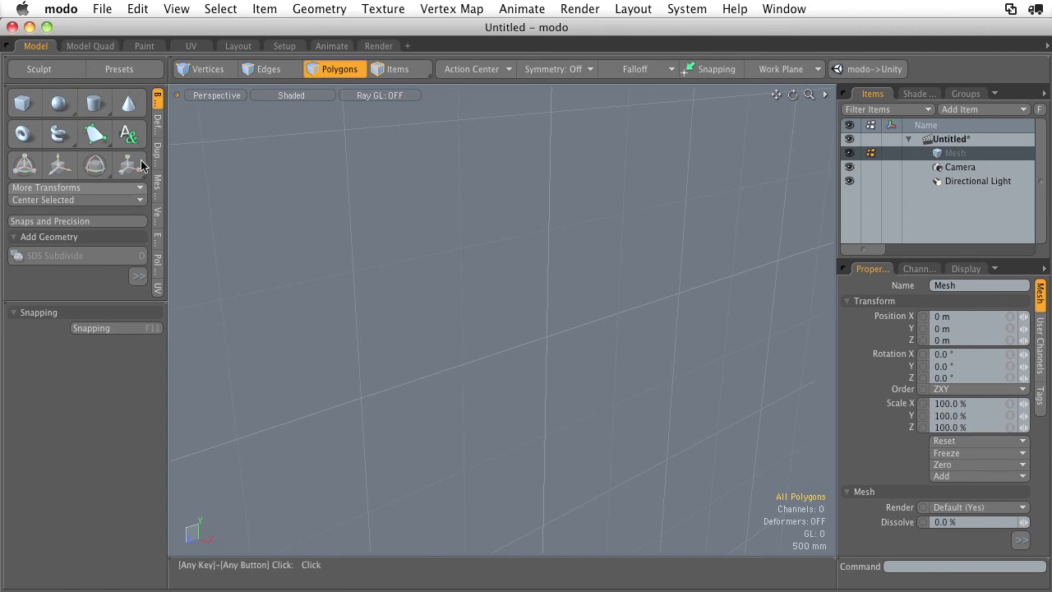
Step: Start a Pen tool polygon and place nine points tracing the outer edge of a large C-like shape
click(94, 134)
alt+drag(512, 280, 394, 374)
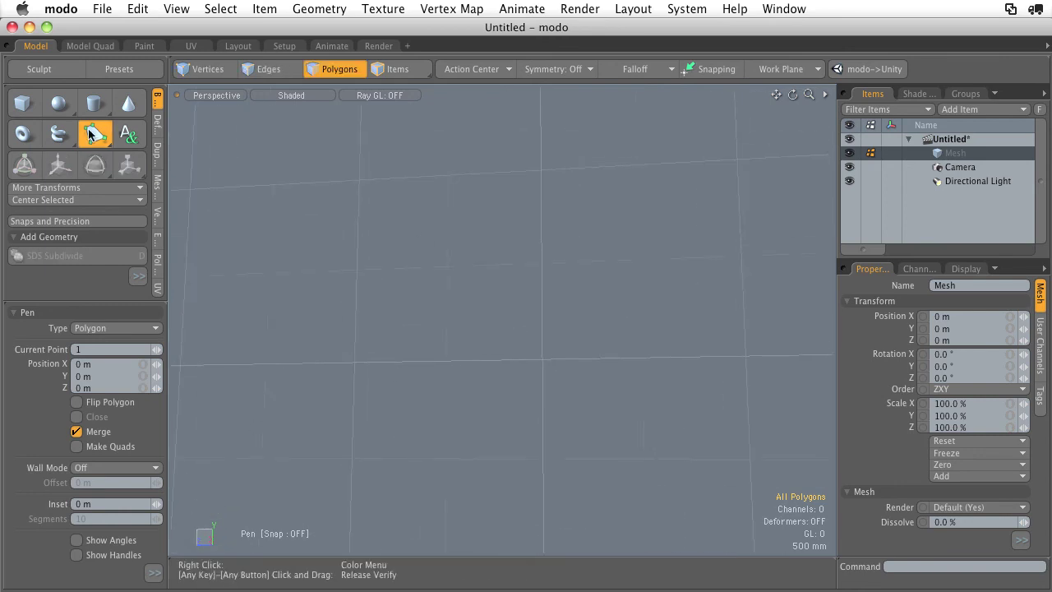
click(277, 279)
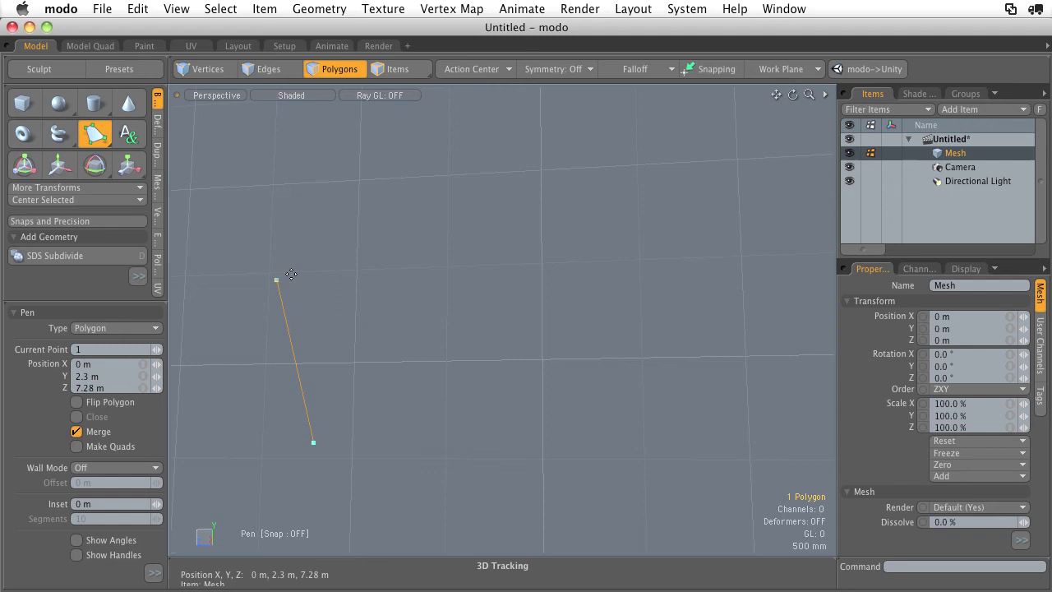
click(293, 190)
click(486, 148)
click(659, 129)
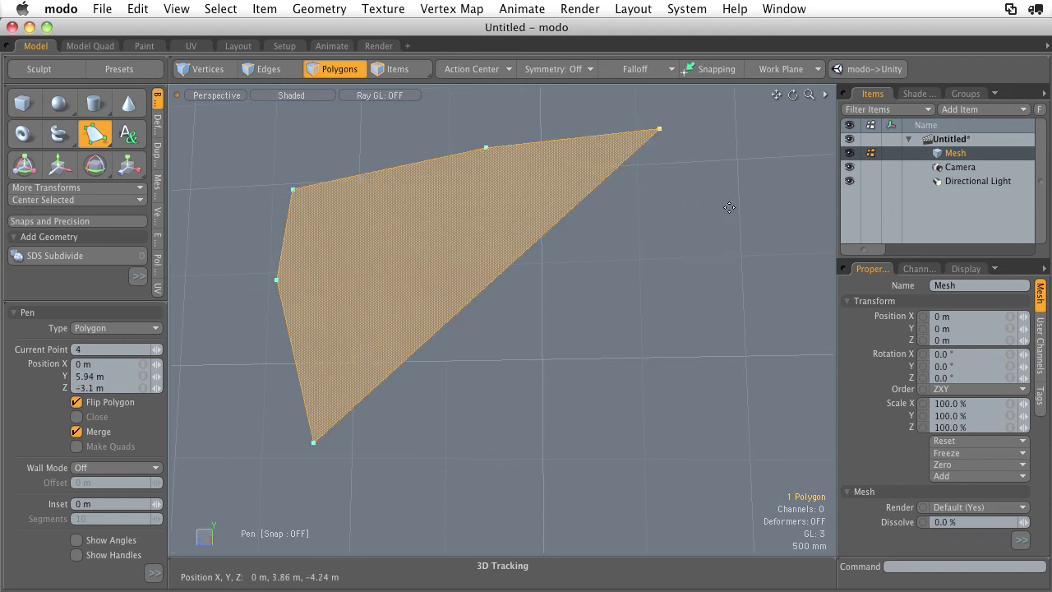
click(745, 206)
click(764, 379)
click(729, 496)
click(495, 506)
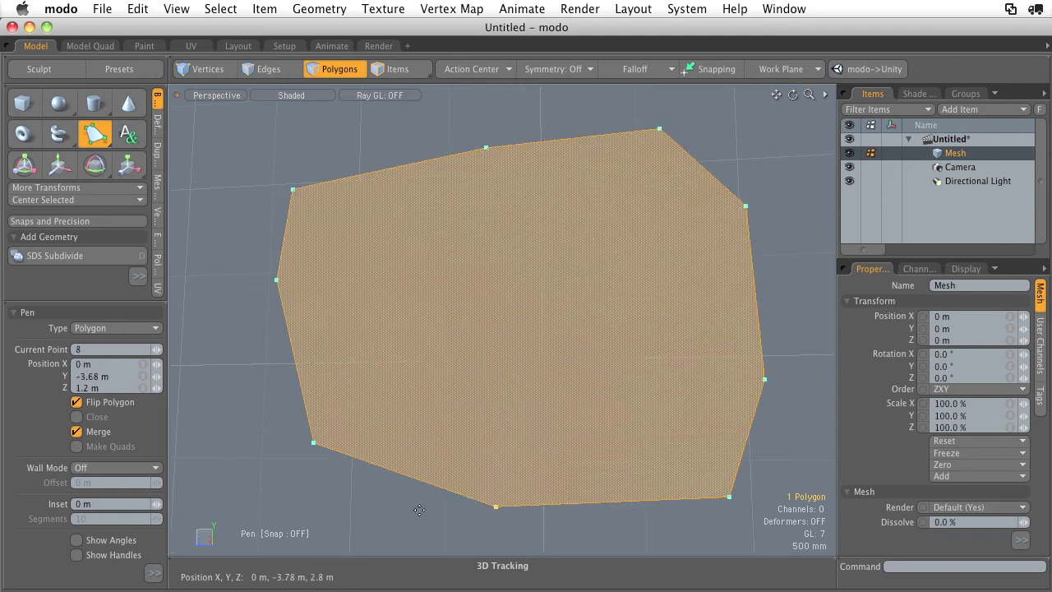
Step: Add eight more points along the inner edge to complete the C-shaped polygon, and finish the Pen tool
click(382, 501)
click(479, 412)
click(641, 391)
click(655, 281)
click(615, 237)
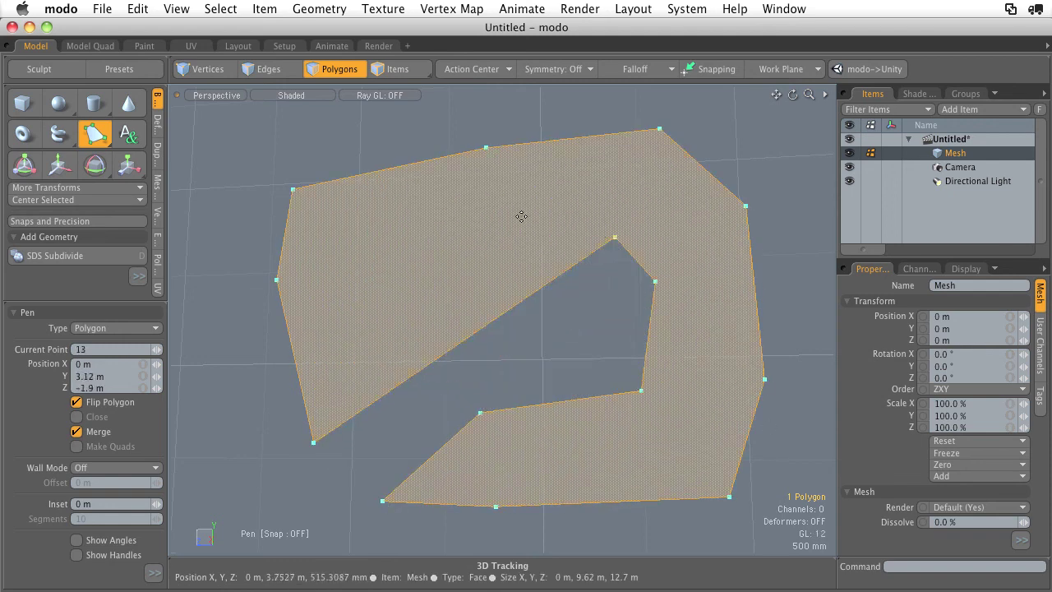
click(520, 215)
click(400, 245)
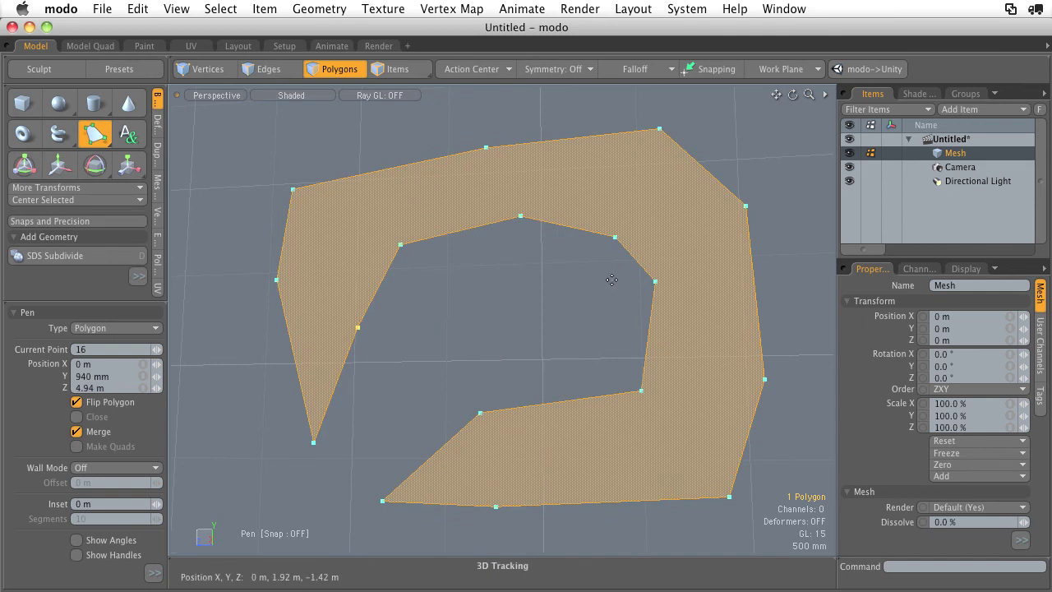
alt+drag(625, 290, 557, 290)
key(Escape)
key(Escape)
Step: Select the C-shaped polygon and move it about 460 mm along X
click(437, 228)
alt+drag(556, 247, 452, 322)
key(w)
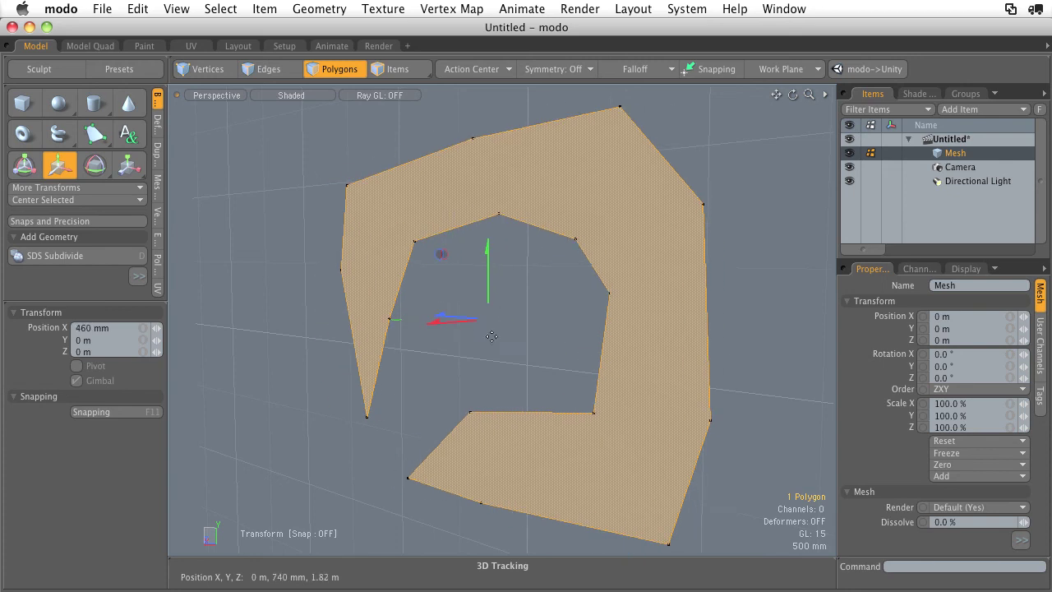
Step: Rotate the C-shaped polygon about 4.5° around X and scale it uniformly to about 76.5 %
key(e)
mouse_move(544, 289)
mouse_down()
mouse_move(544, 238)
mouse_move(543, 279)
mouse_up()
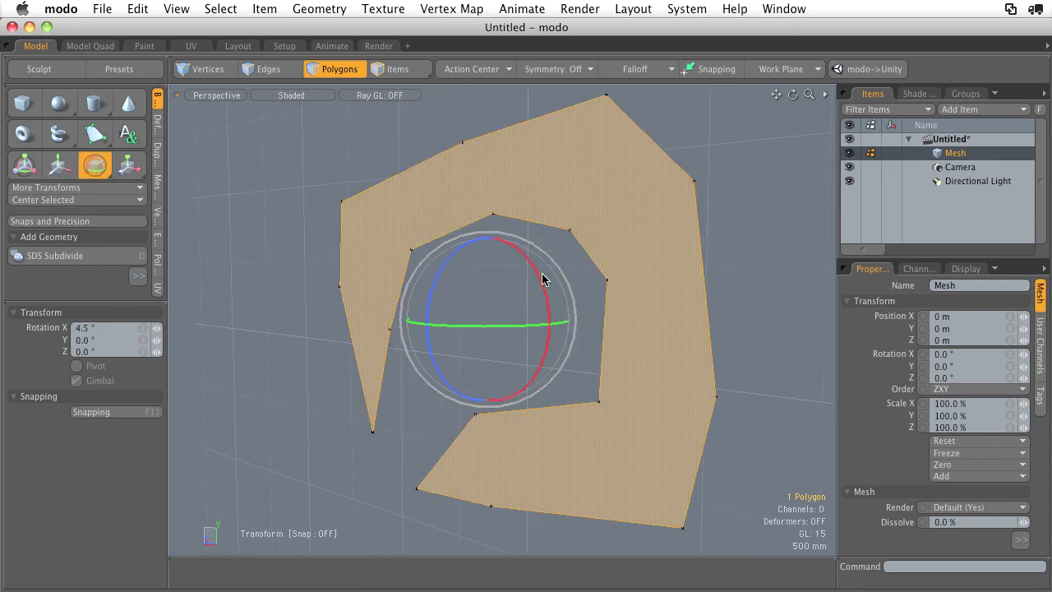
key(r)
drag(487, 325, 535, 319)
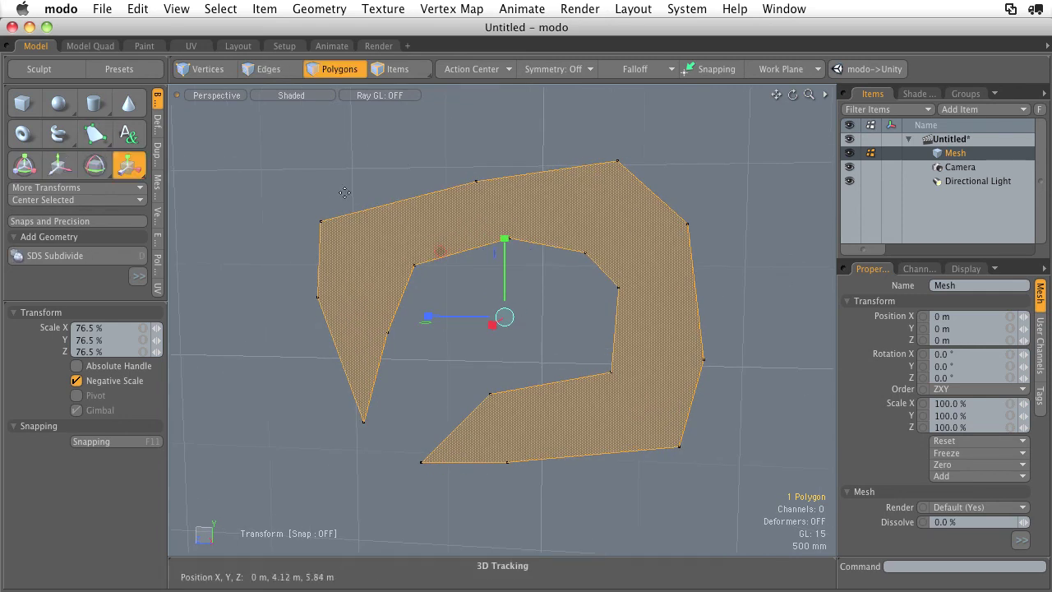
Step: Finish the scale transform and deselect the C-shaped polygon
key(q)
click(417, 186)
mouse_move(415, 188)
alt+shift+mouse_down()
mouse_move(316, 193)
mouse_move(649, 192)
mouse_move(329, 233)
mouse_move(399, 213)
mouse_move(458, 232)
mouse_move(420, 183)
alt+shift+mouse_up()
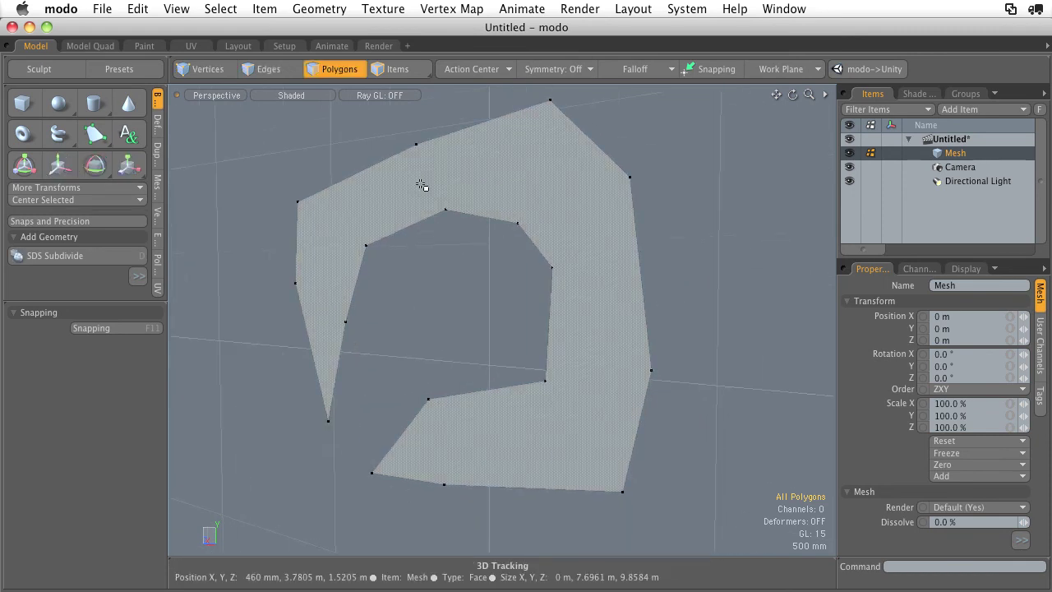
click(309, 178)
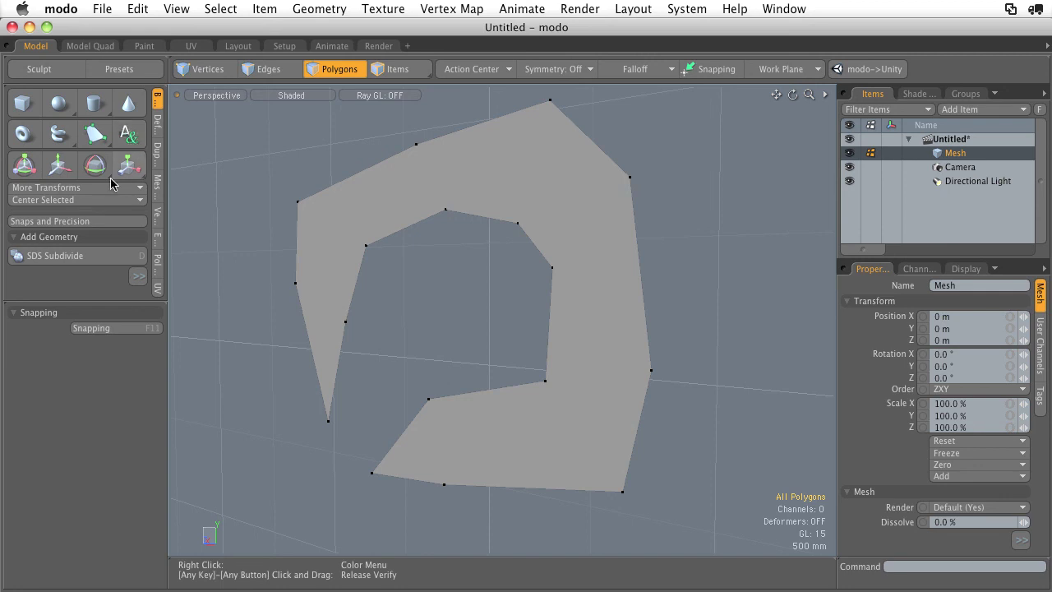
Step: Switch the sphere primitive to its Ellipsoid variant and the cylinder primitive to its Capsule variant, without creating geometry
click(64, 108)
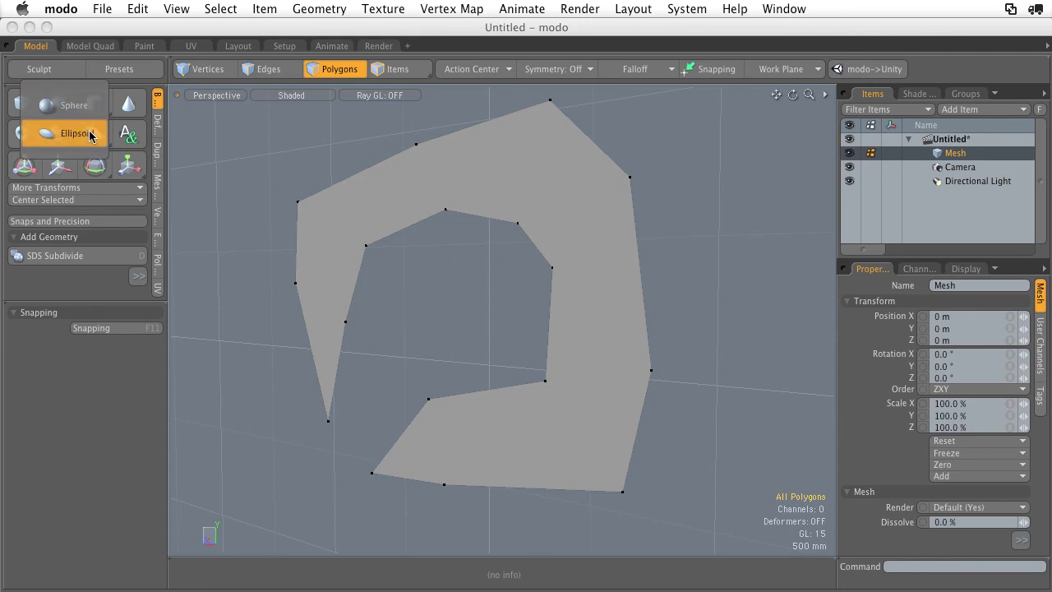
click(89, 132)
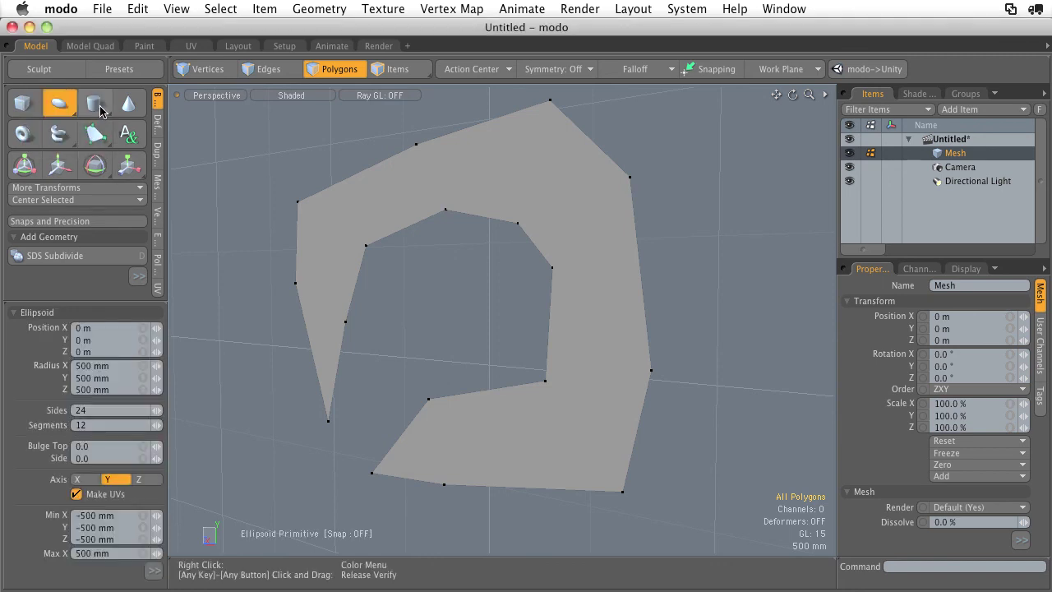
click(101, 111)
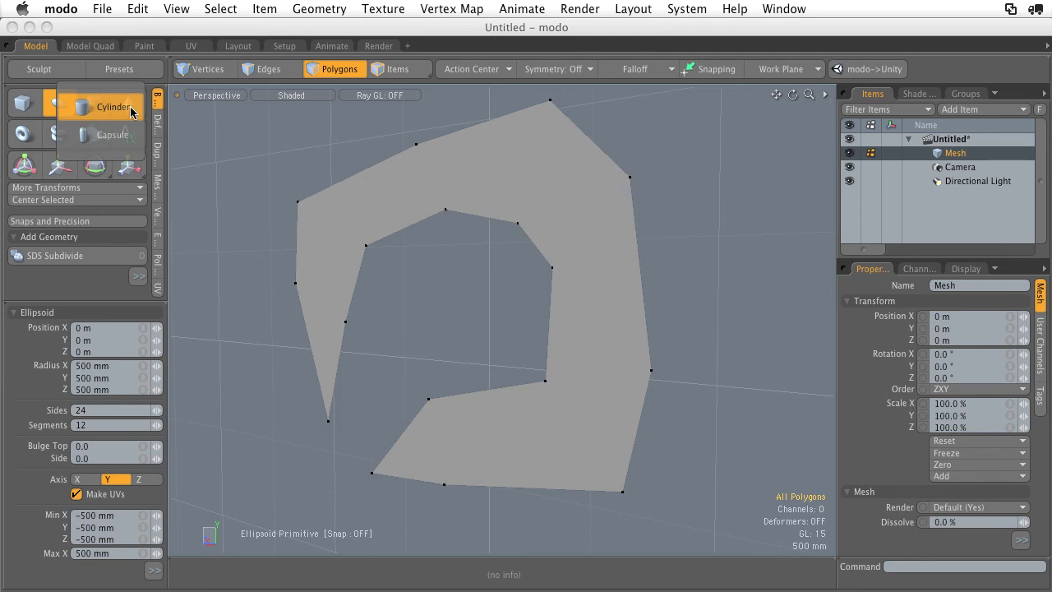
click(111, 135)
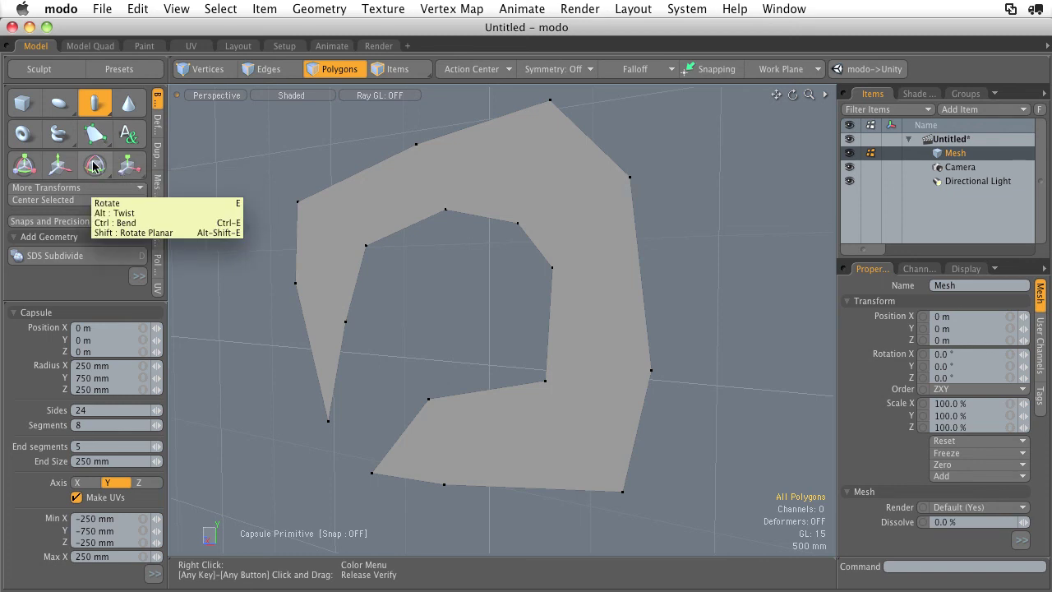
Step: View the Rotate tool's variants, including Axis Rotate, without choosing one, and drop the active Capsule tool
right_click(93, 166)
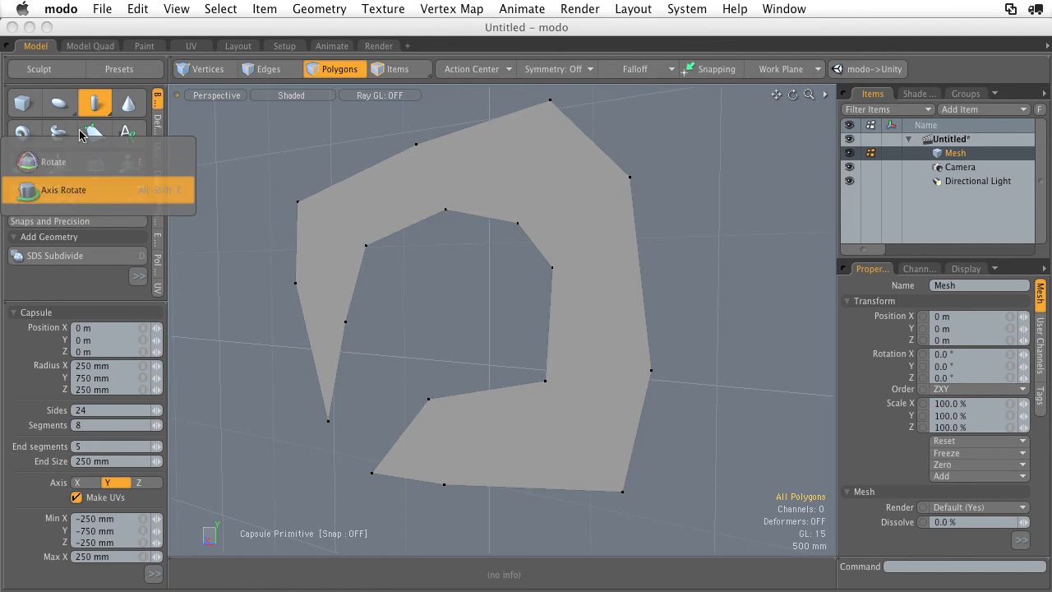
click(234, 117)
key(q)
alt+drag(278, 167, 362, 187)
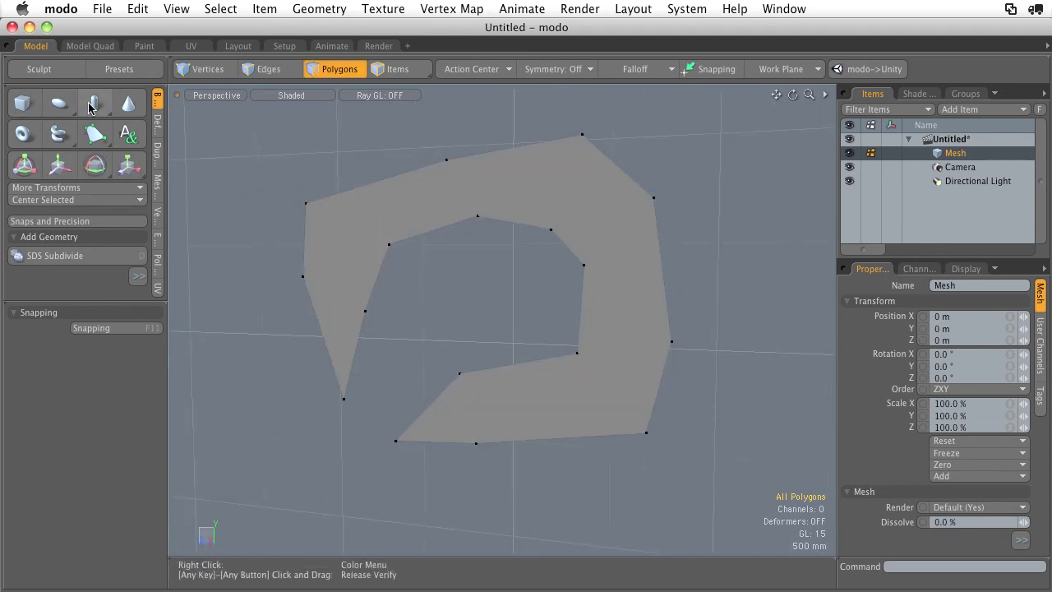